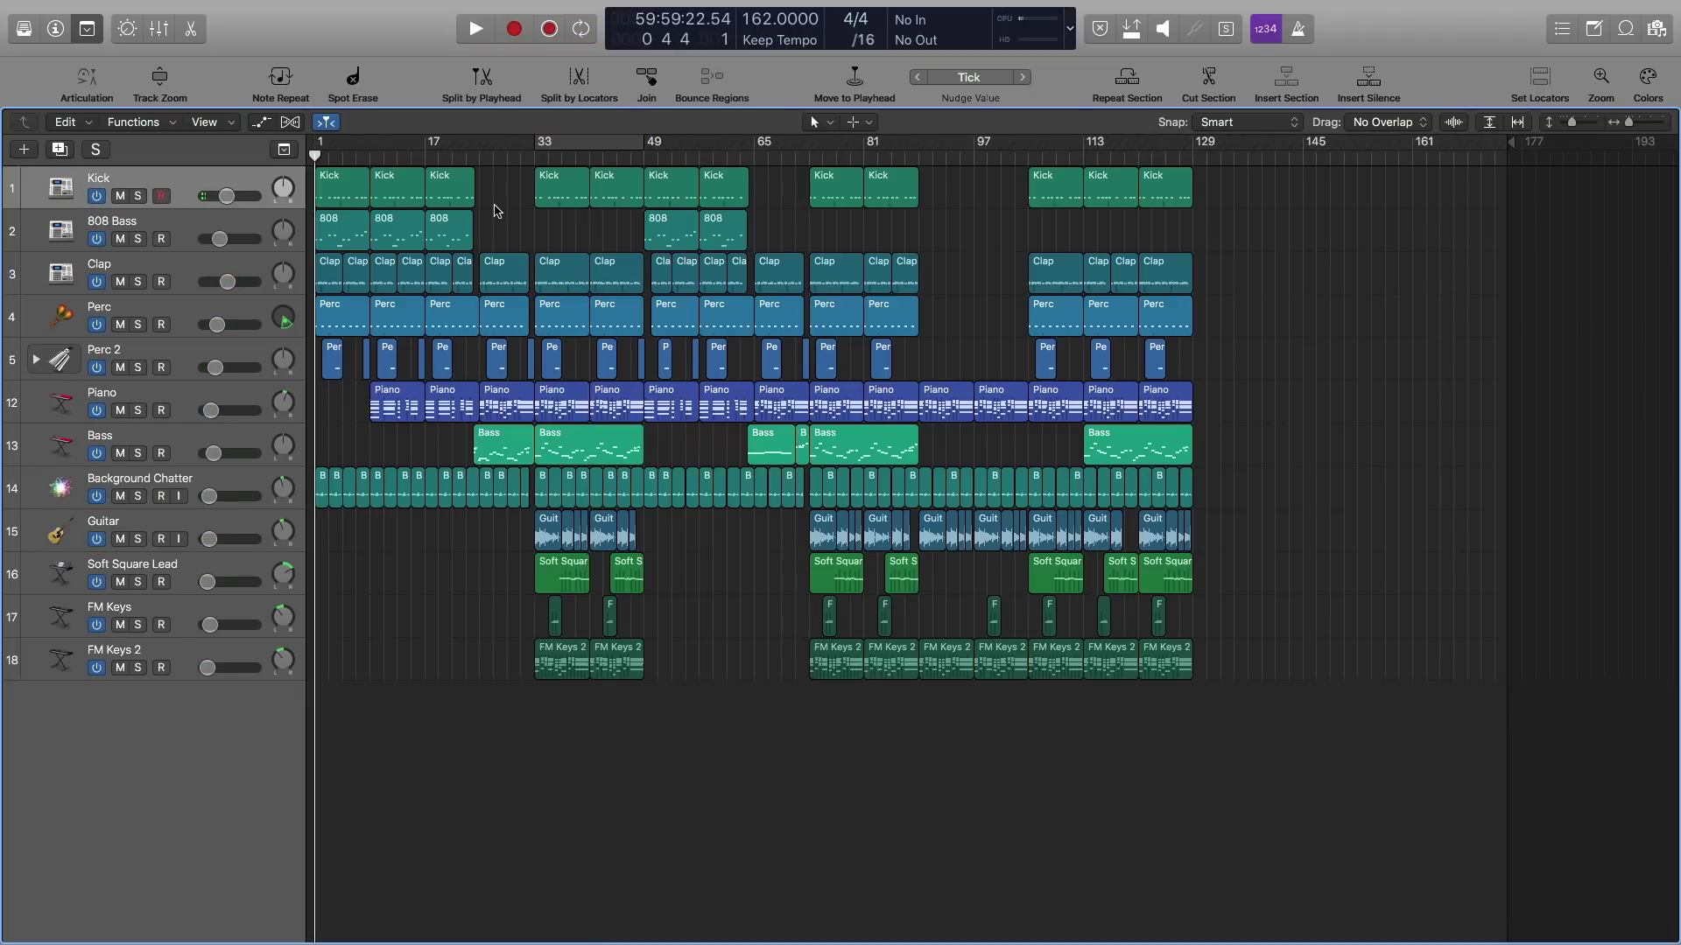
# - Audition the Kick, 808 Bass and Clap tracks together in solo, stop playback and clear the solos
pyautogui.press('Down')
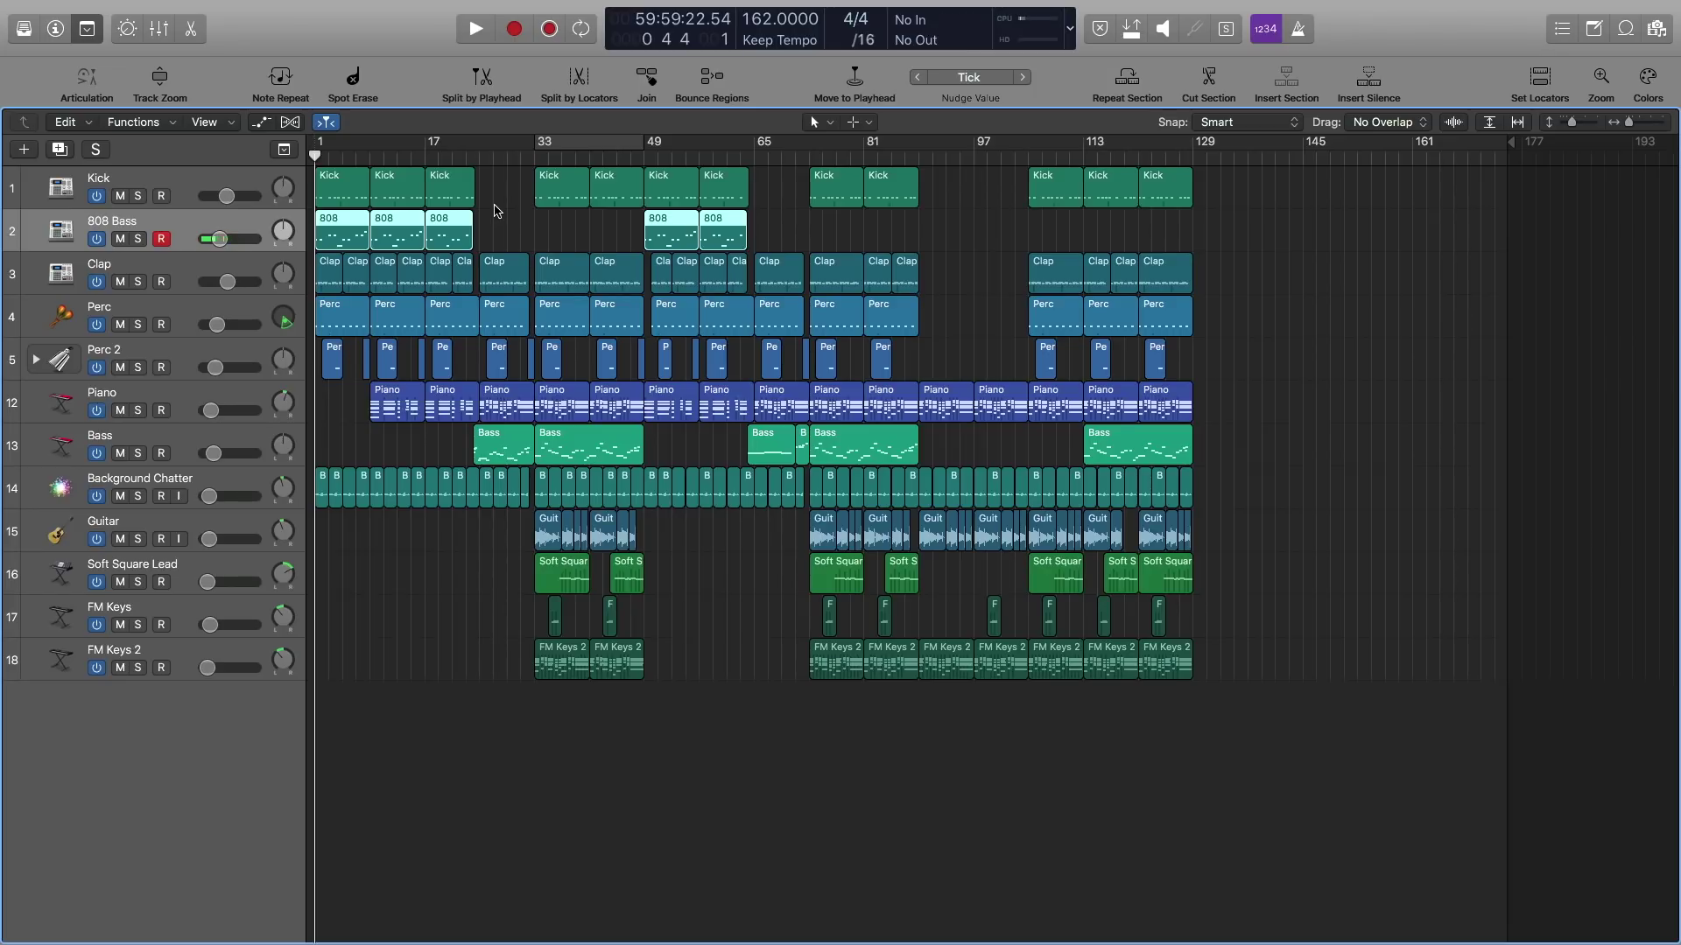
pyautogui.press('space')
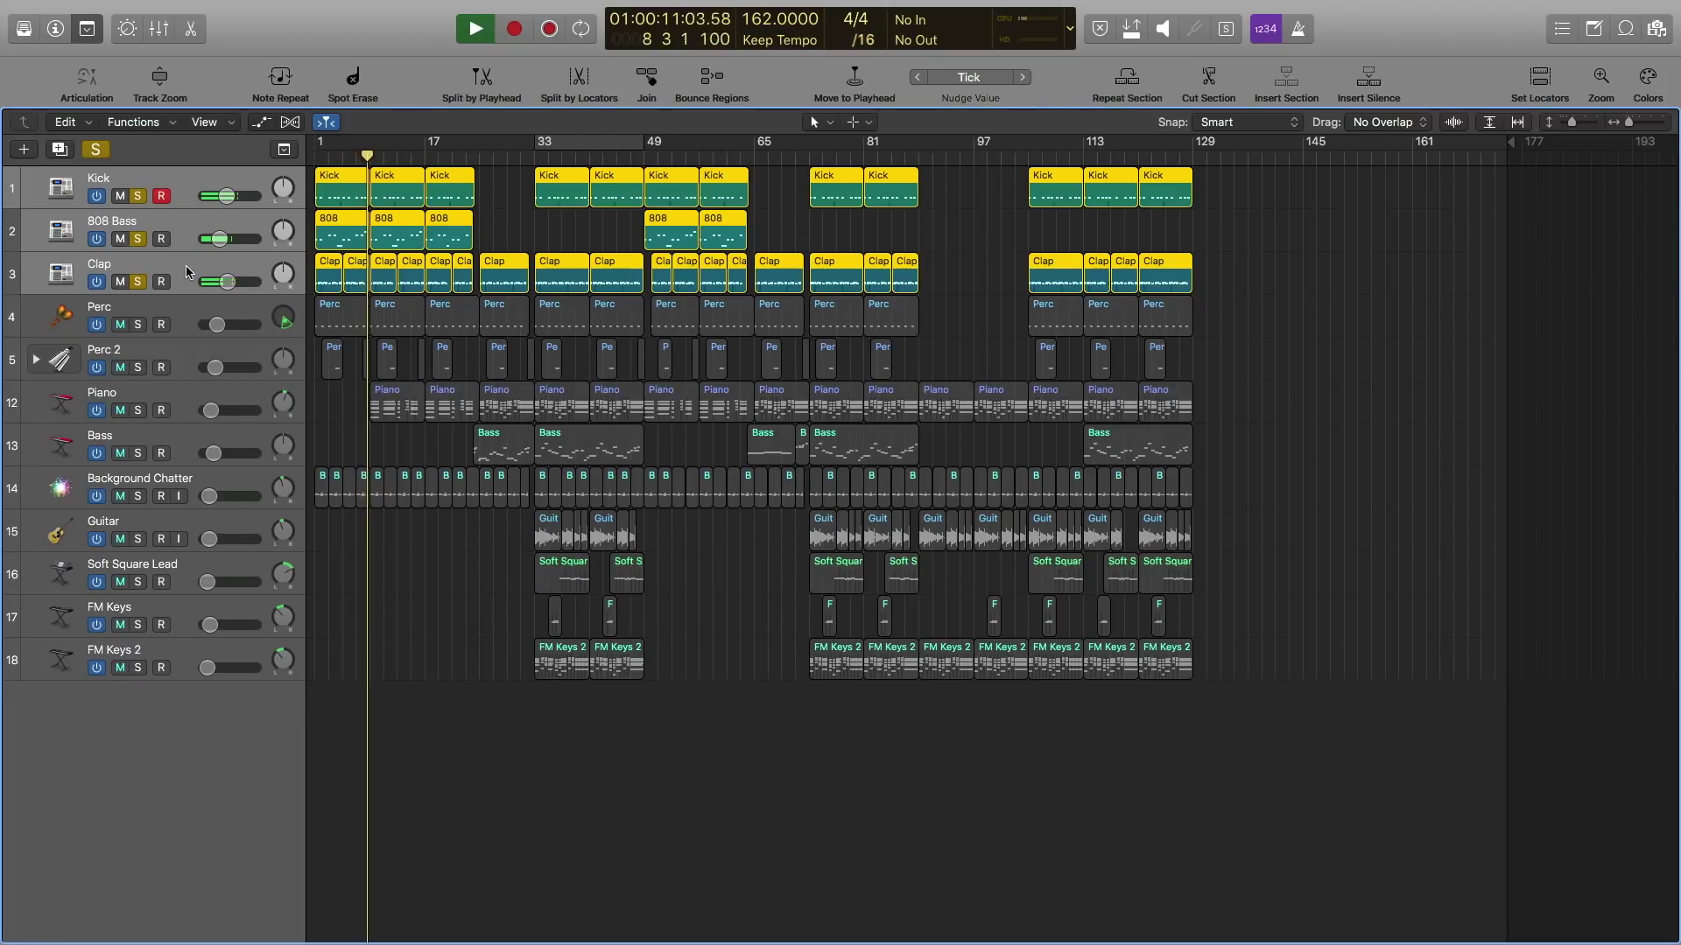
pyautogui.press('space')
pyautogui.click(106, 153)
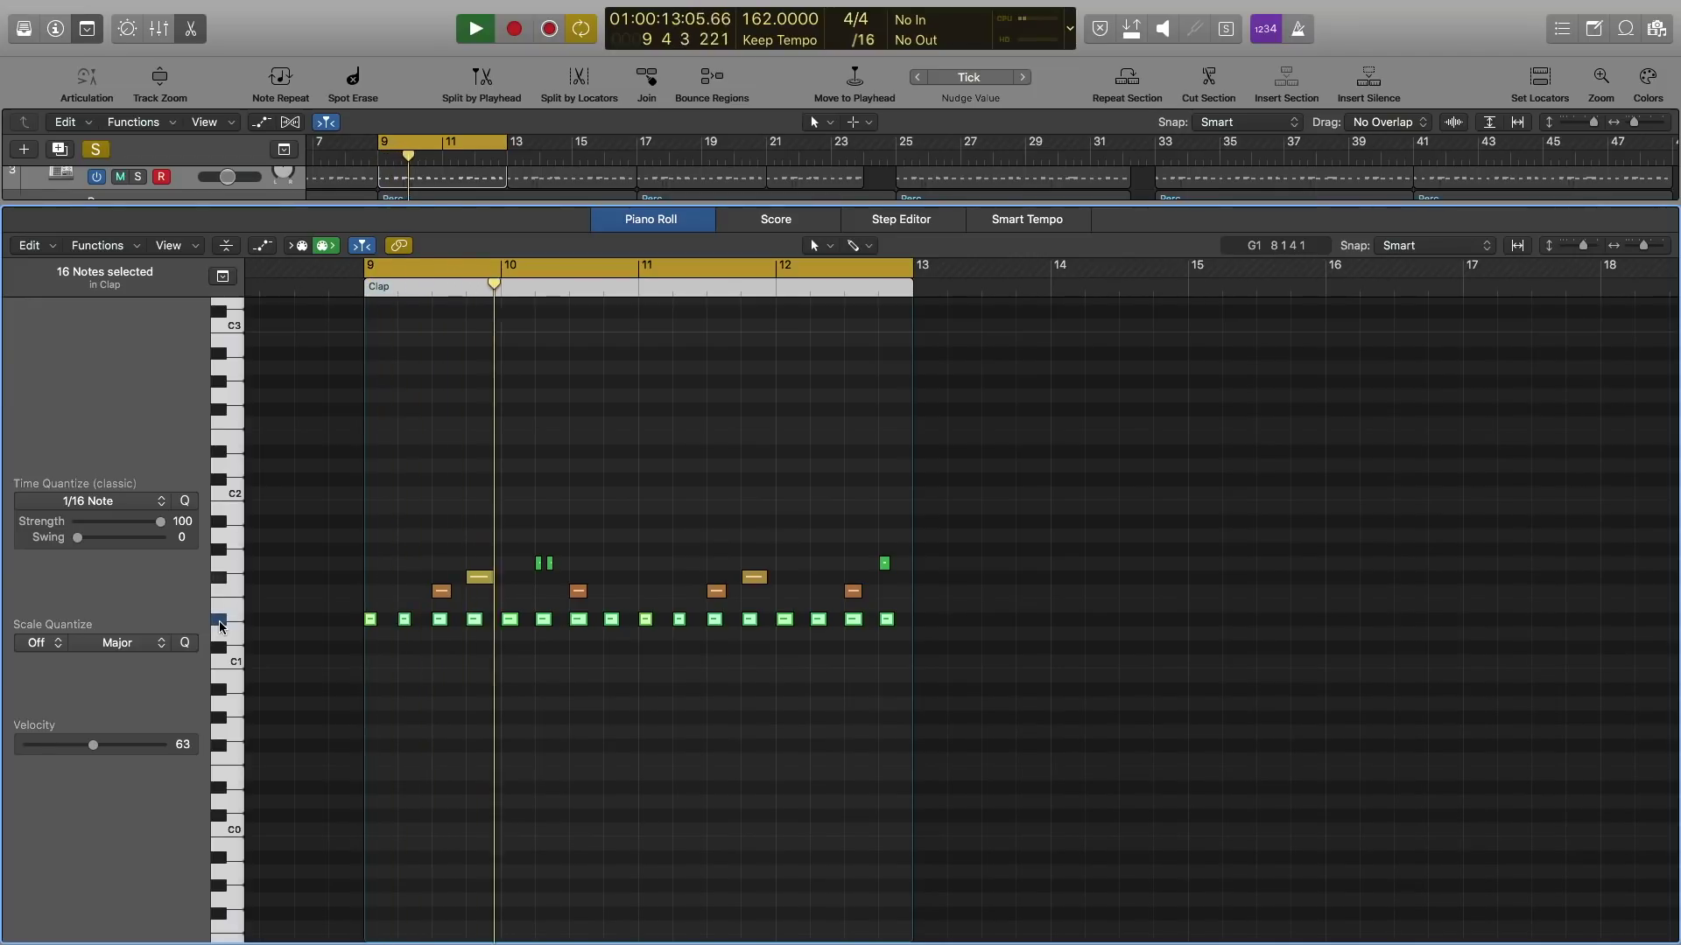
# - Select the notes of each upper drum sound in the looped Clap region at bar 9 and close the Piano Roll
pyautogui.click(224, 578)
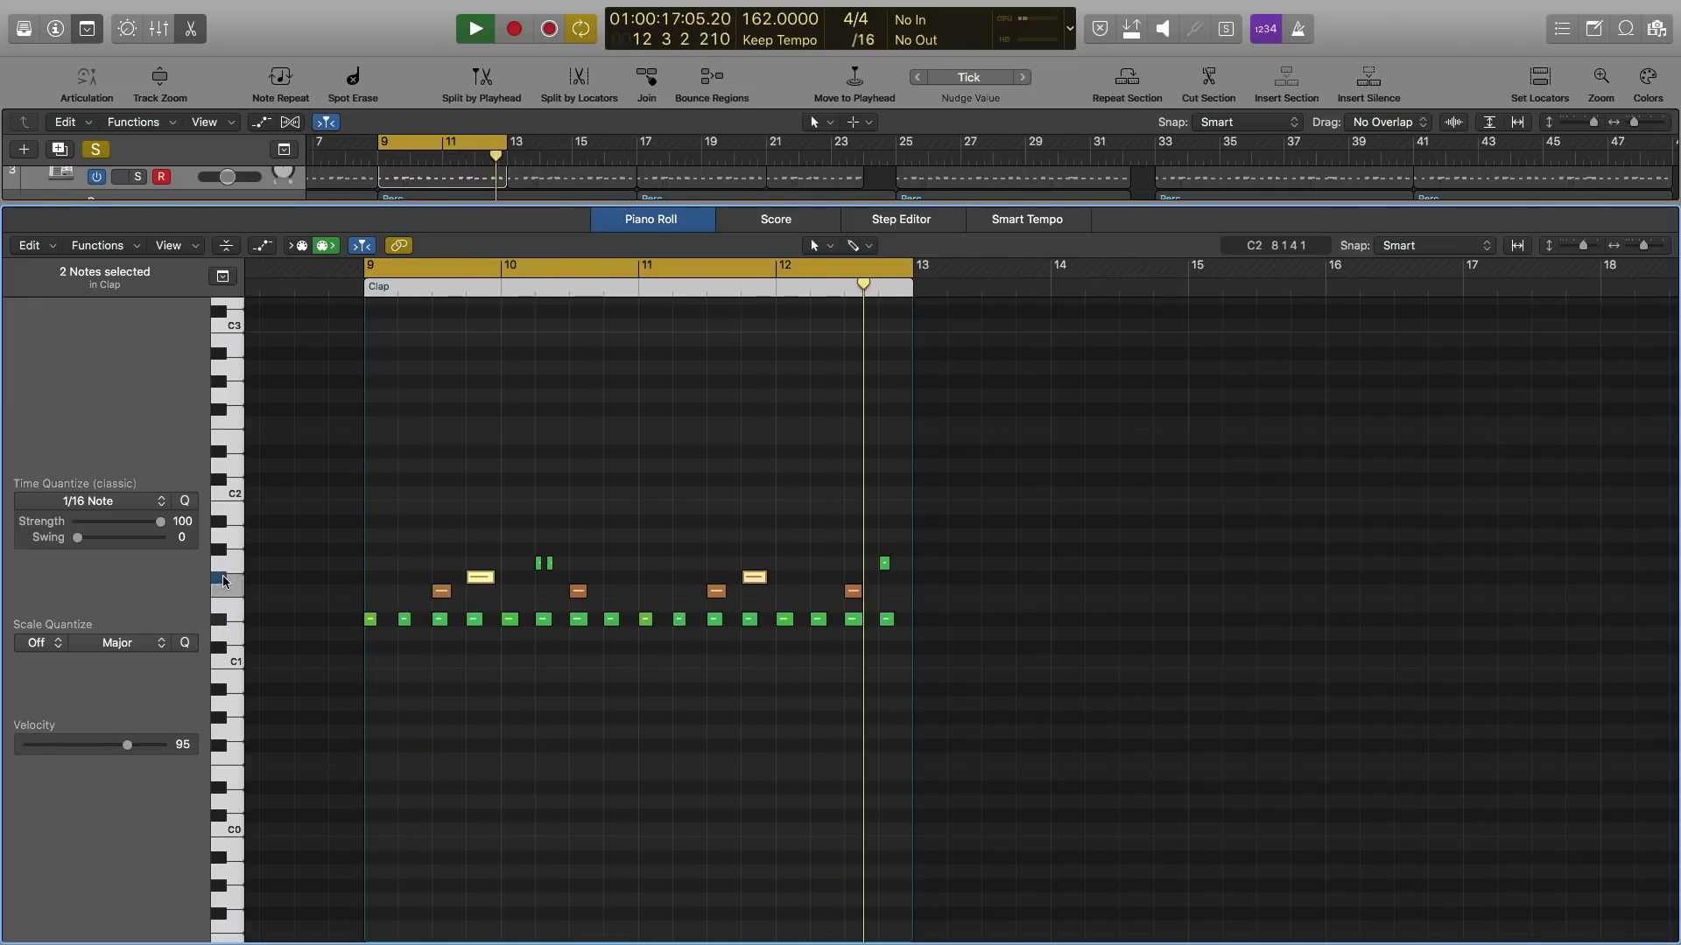
pyautogui.click(234, 566)
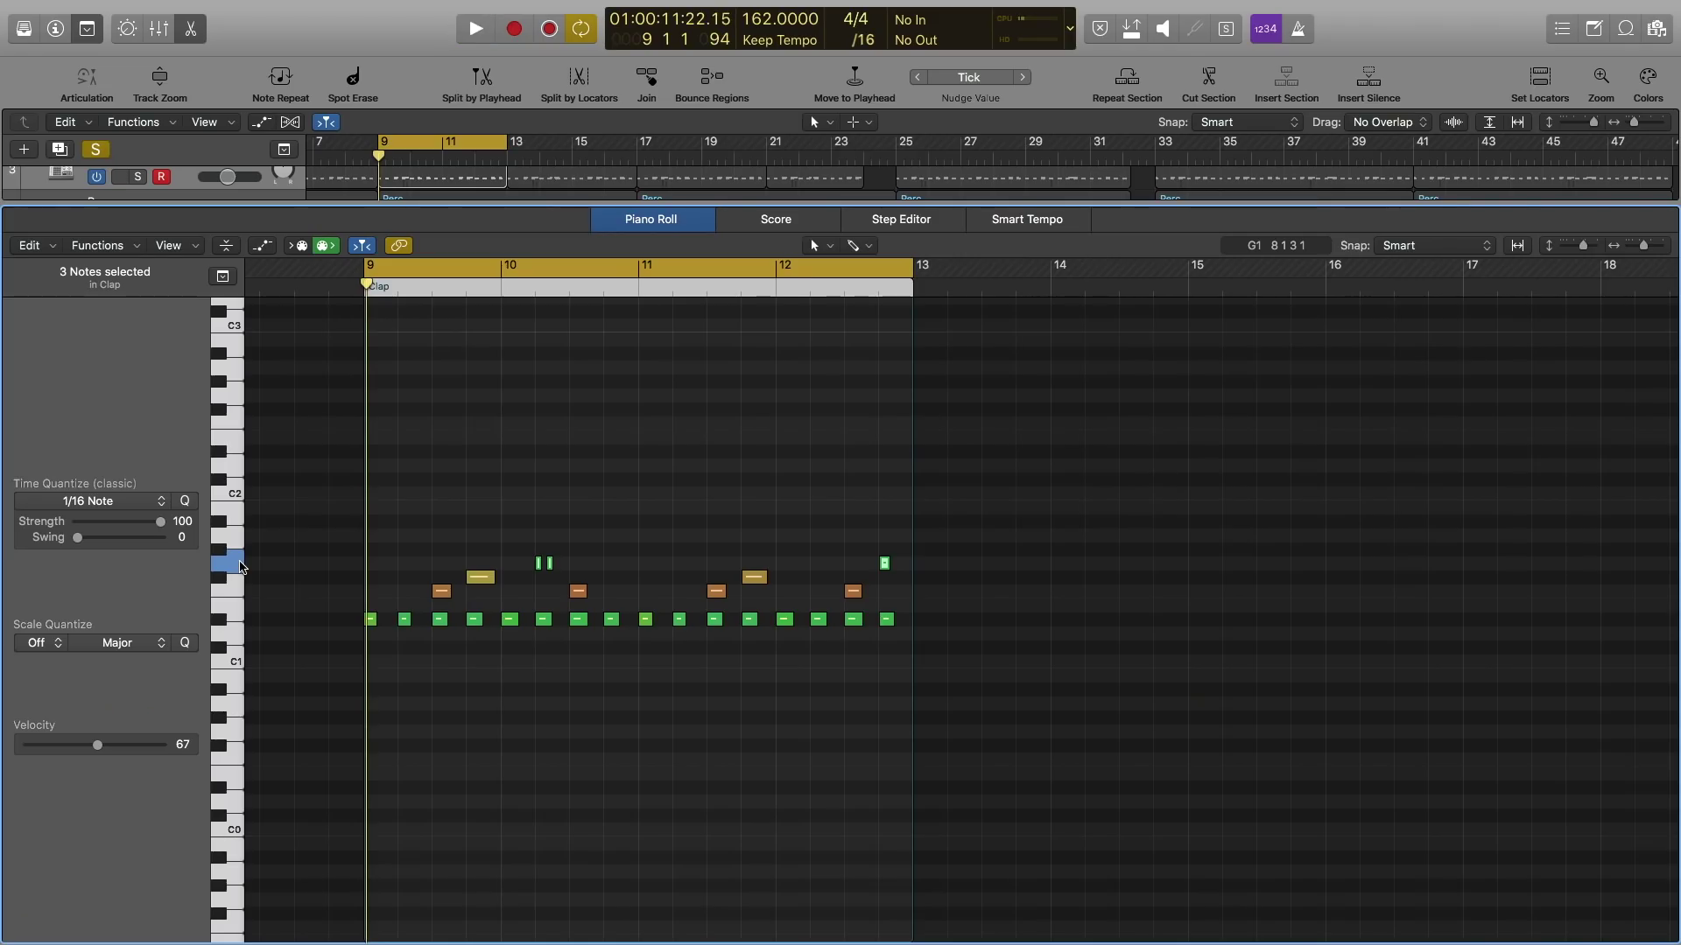
pyautogui.press('x')
pyautogui.press('x')
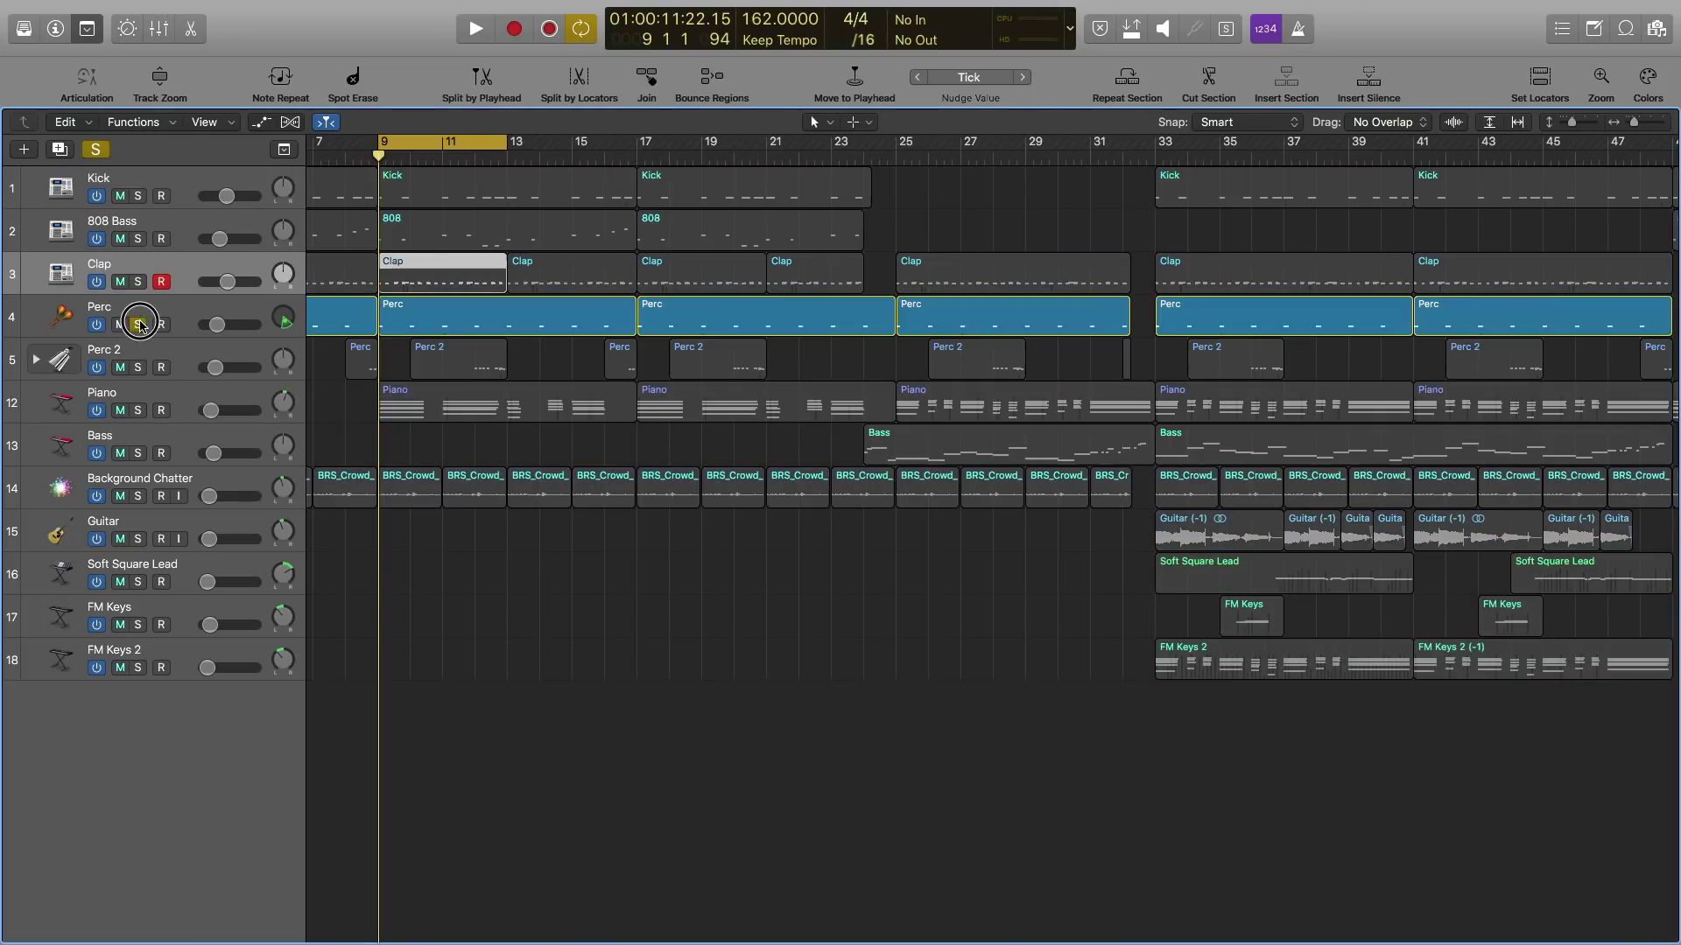
# - Audition the Perc track in solo, including together with Kick, 808 Bass and Clap, and select the Background Chatter track
pyautogui.click(140, 315)
pyautogui.press('space')
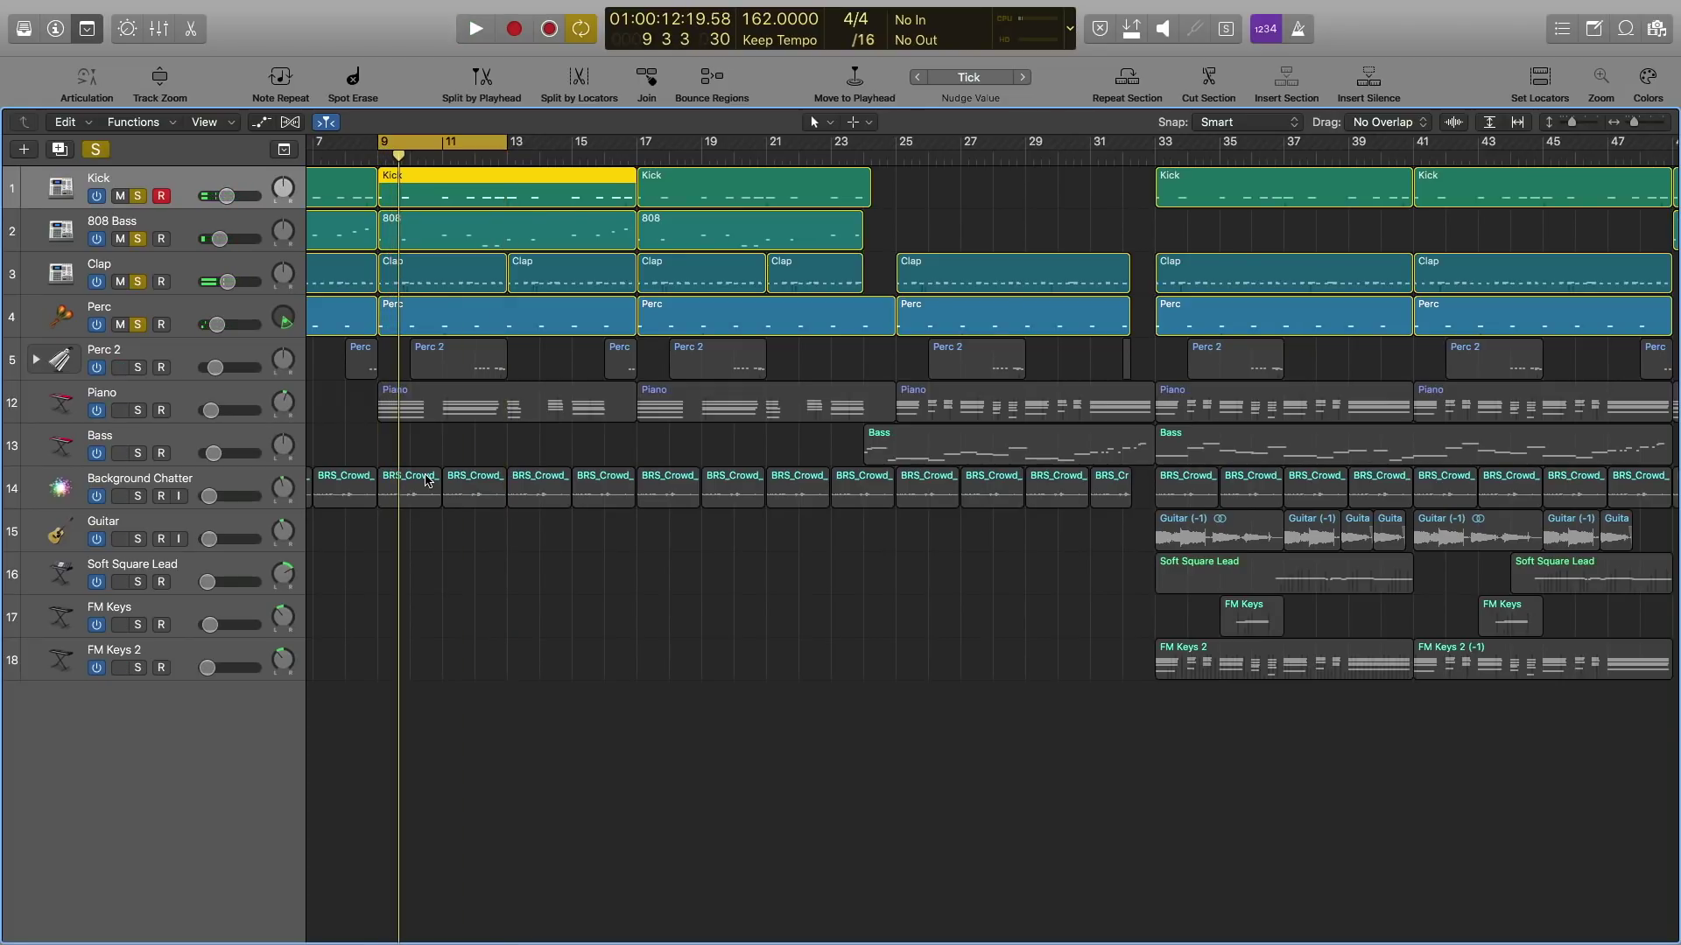
pyautogui.click(211, 503)
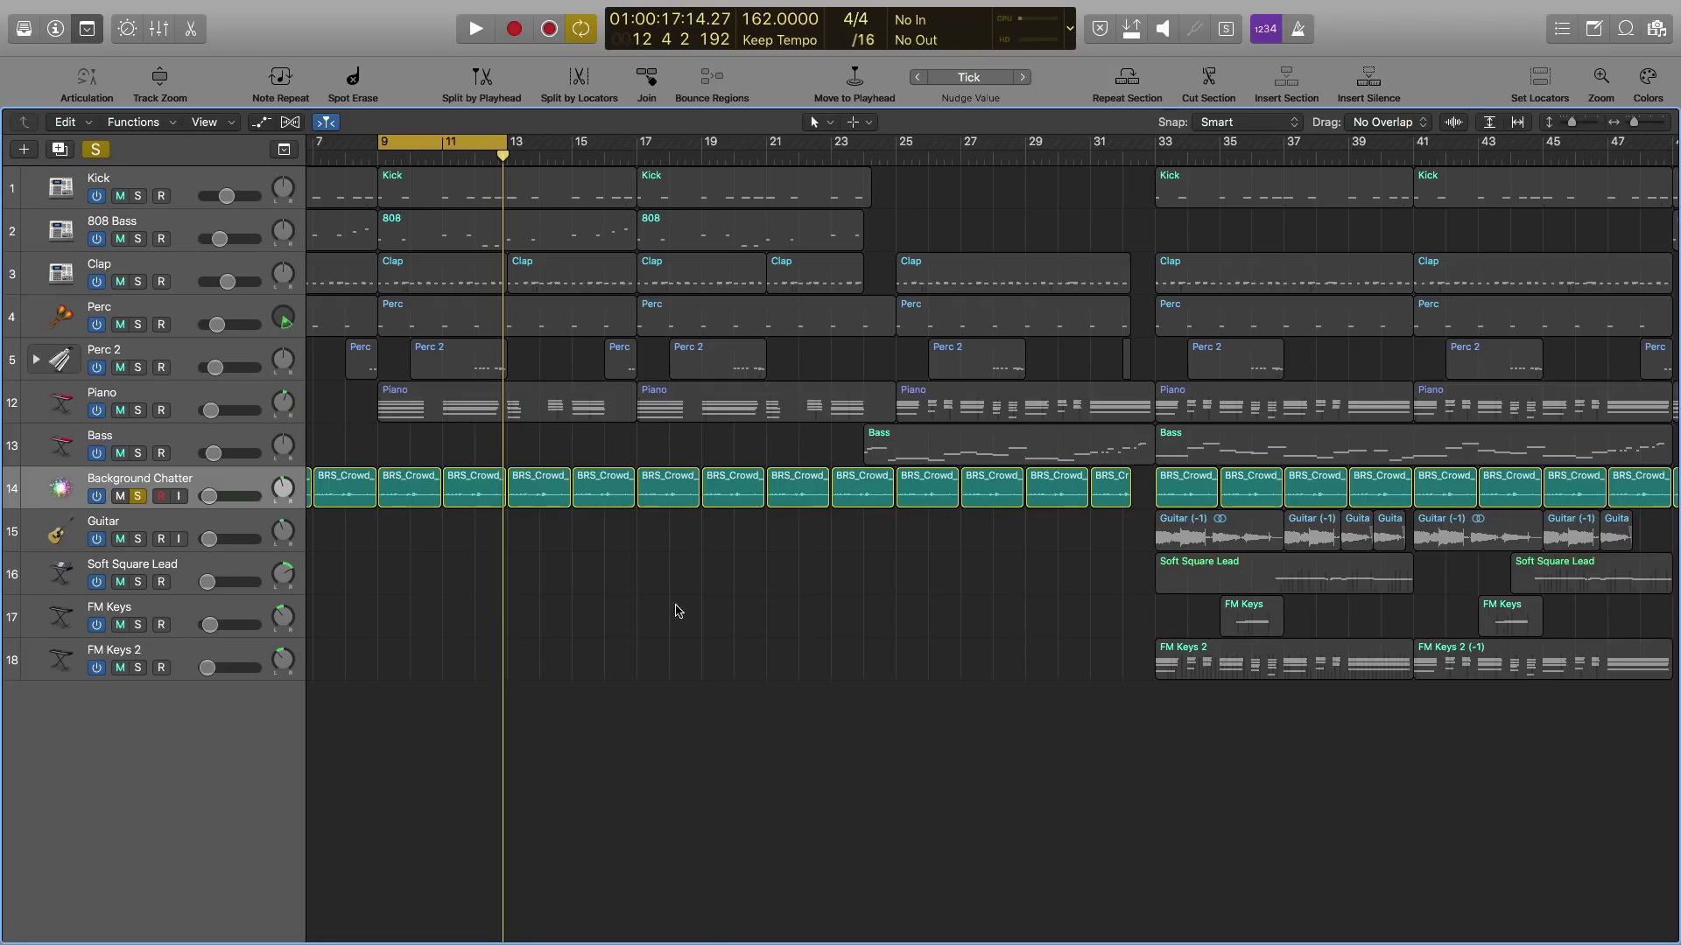
# - Solo the Perc 2 track in place of Background Chatter, play it from bar 11 and clear all solos
pyautogui.click(178, 357)
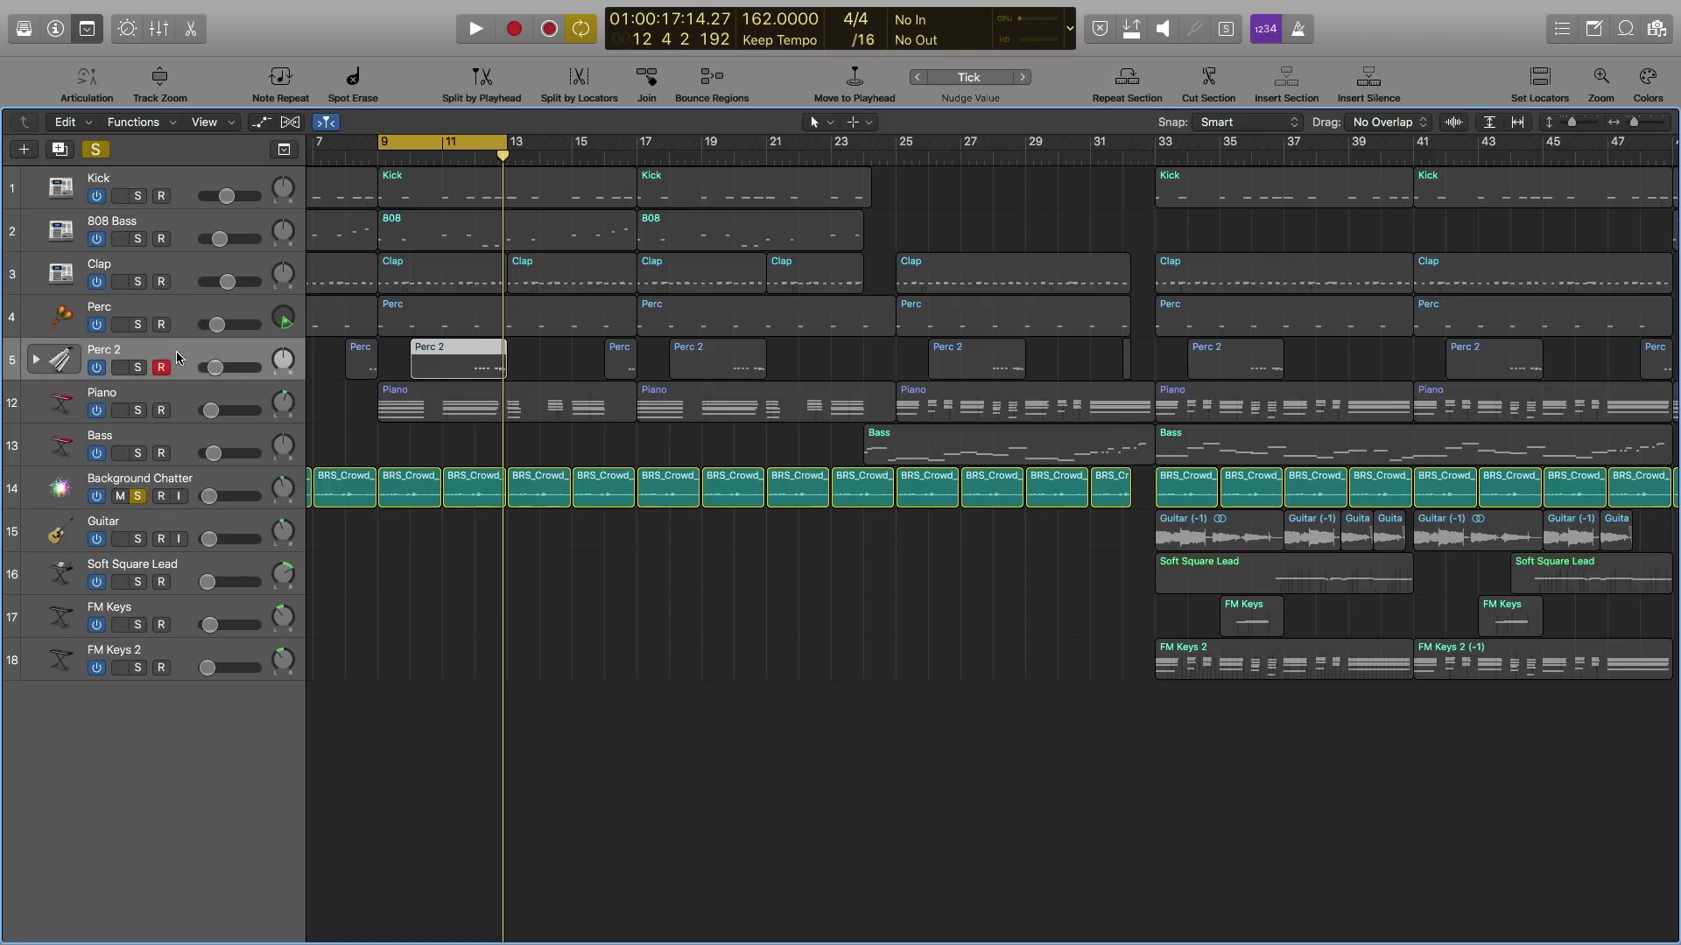
pyautogui.click(99, 151)
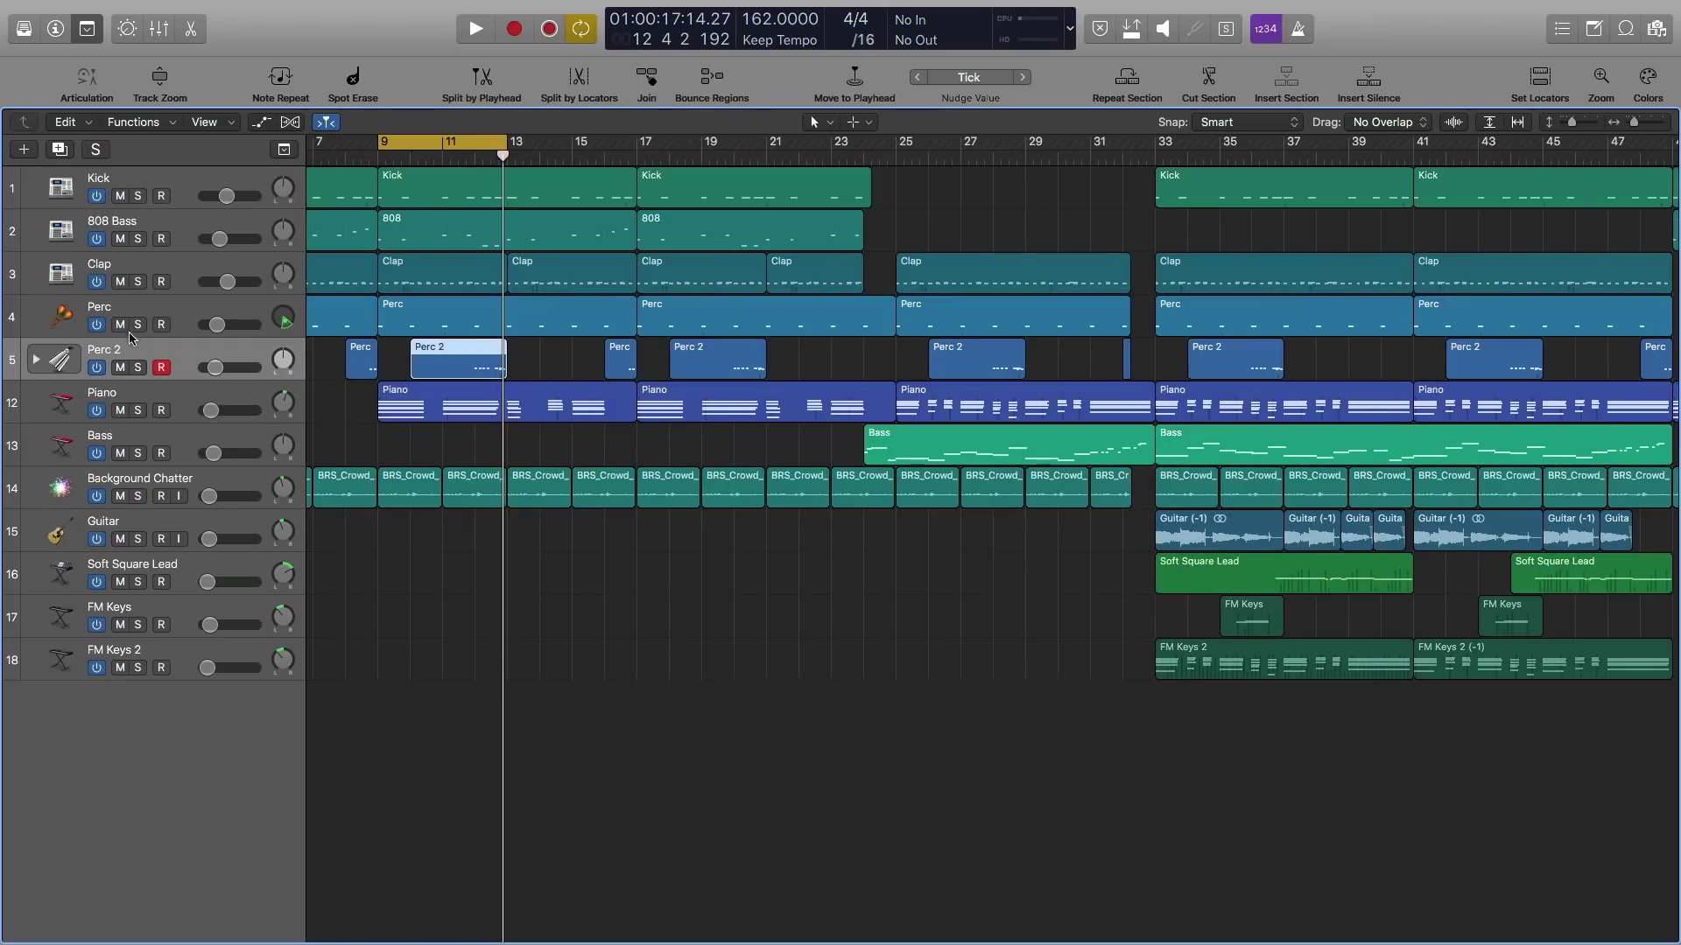
pyautogui.click(140, 368)
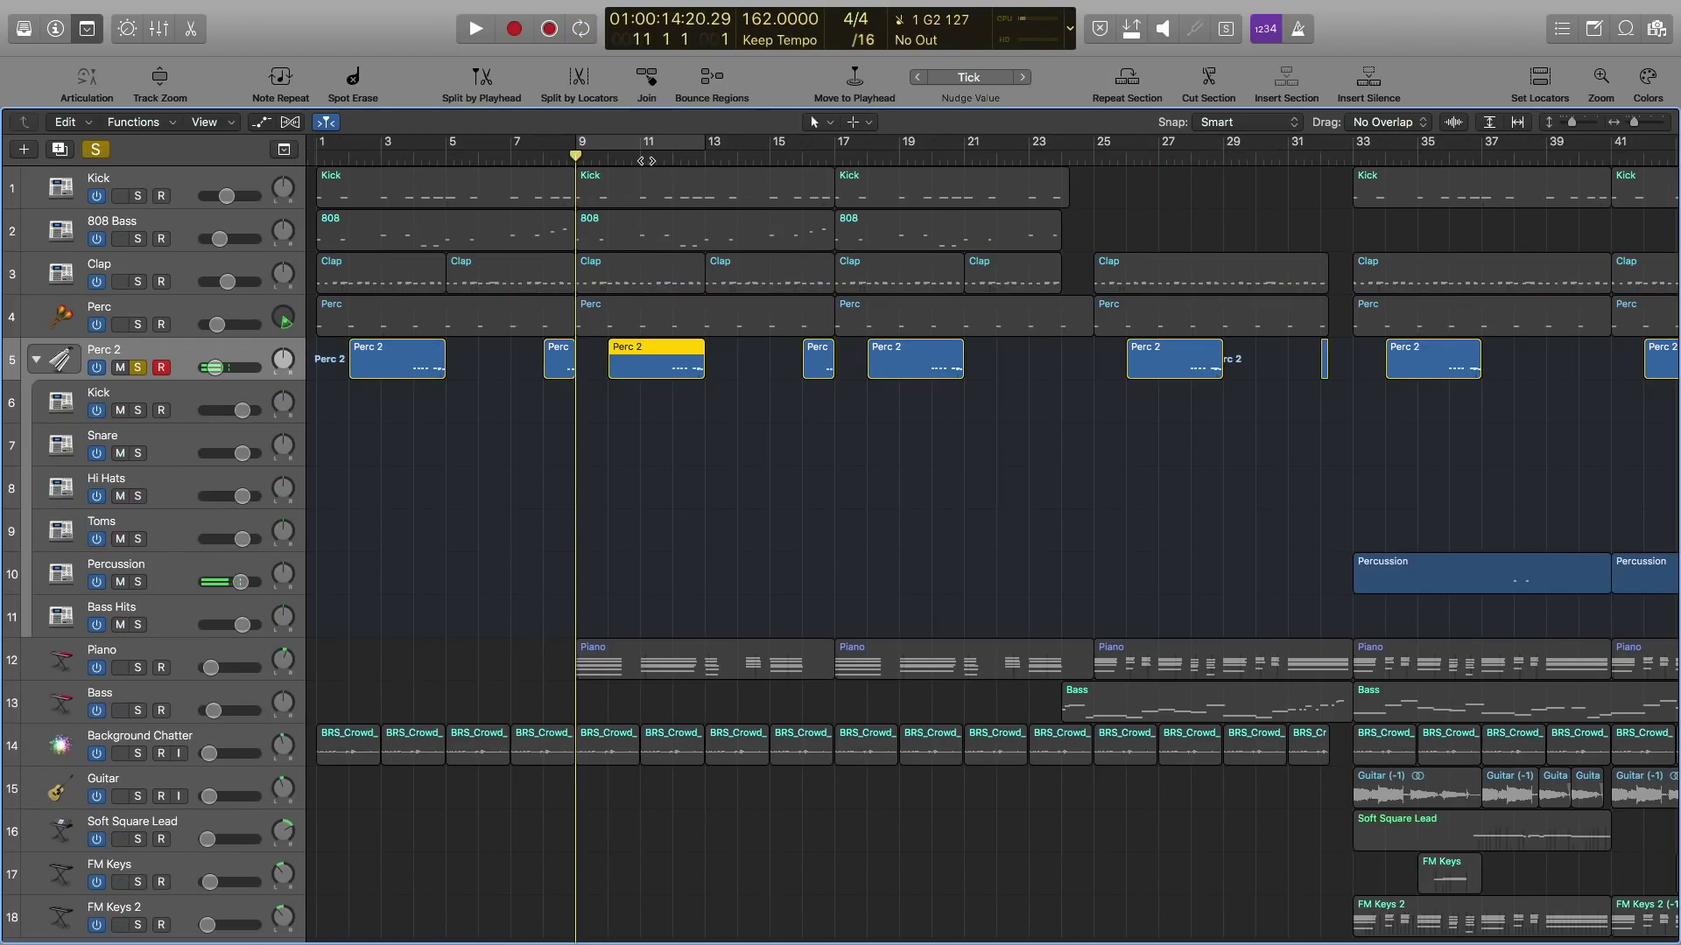
pyautogui.click(646, 161)
pyautogui.press('space')
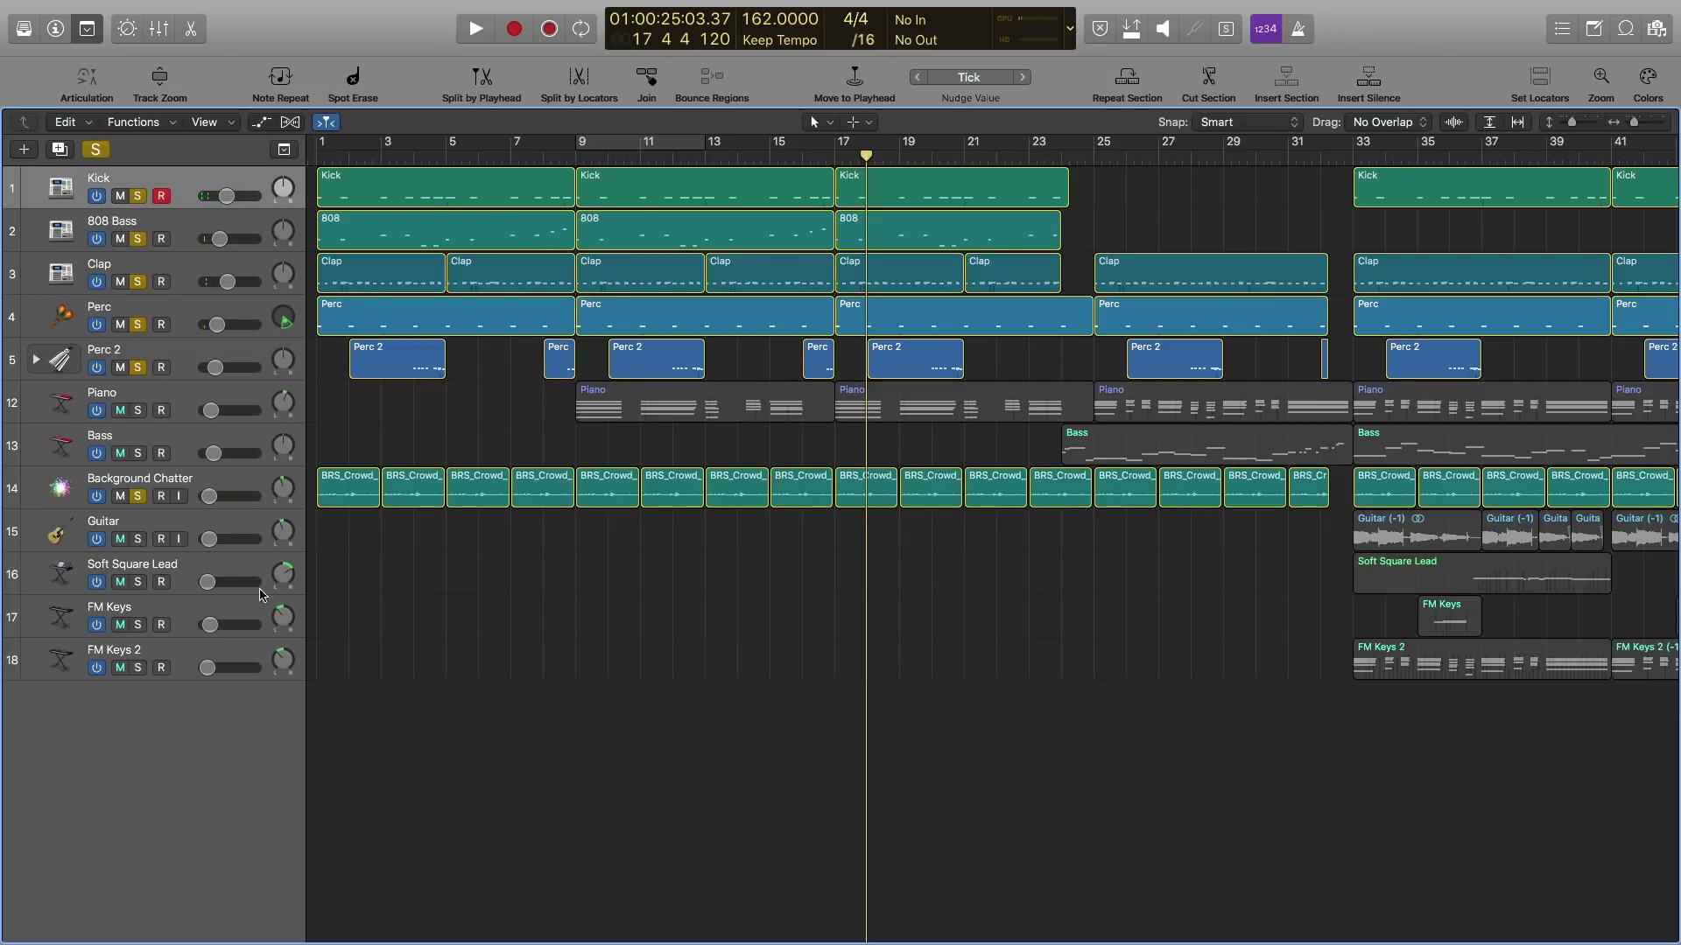
pyautogui.click(96, 151)
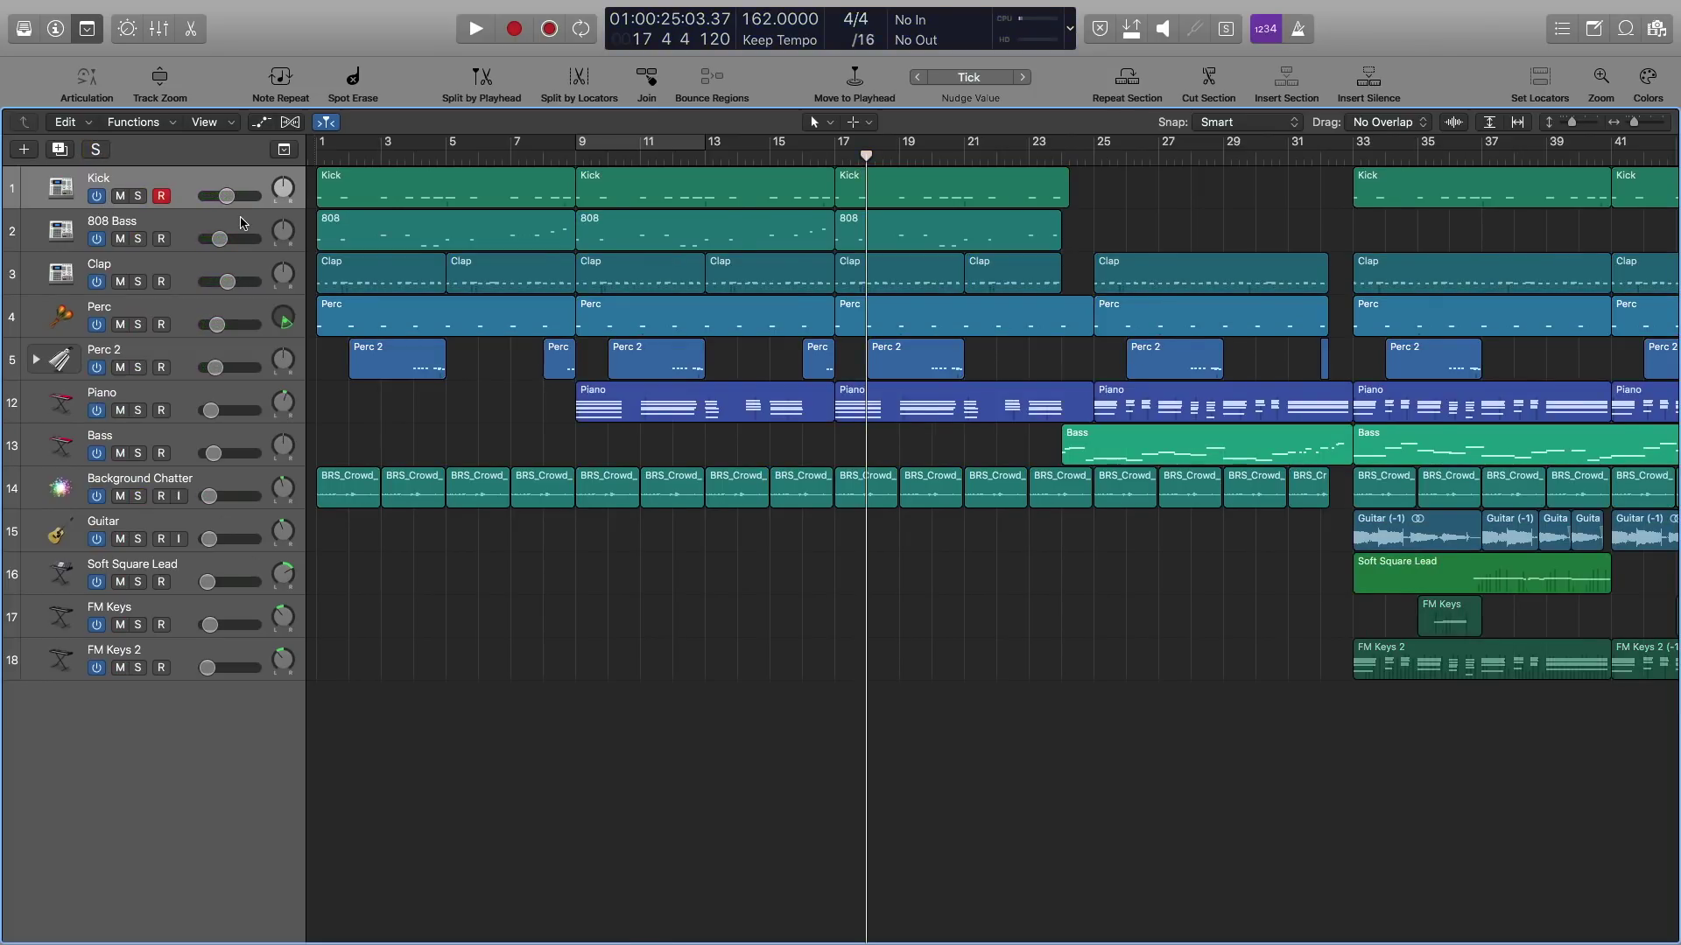
# - Loop bars 33 to 49 and audition the Bass and FM Keys 2 parts in the Piano Roll
pyautogui.hscroll(10, 618, 166)
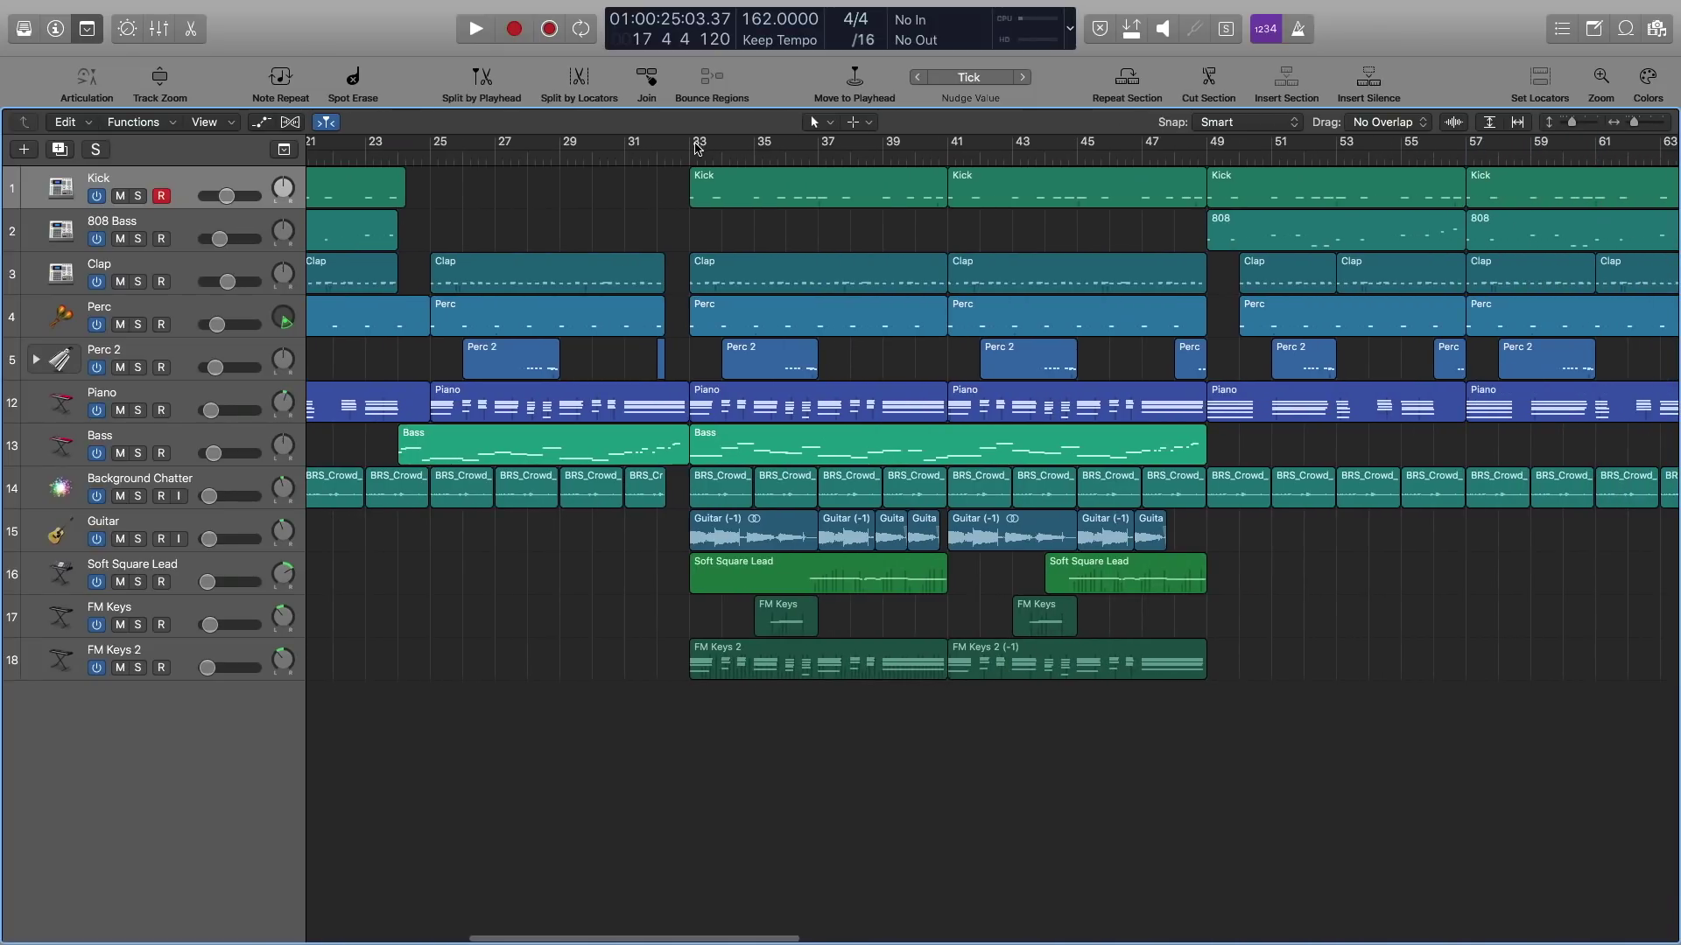
pyautogui.moveTo(696, 147); pyautogui.dragTo(945, 154)
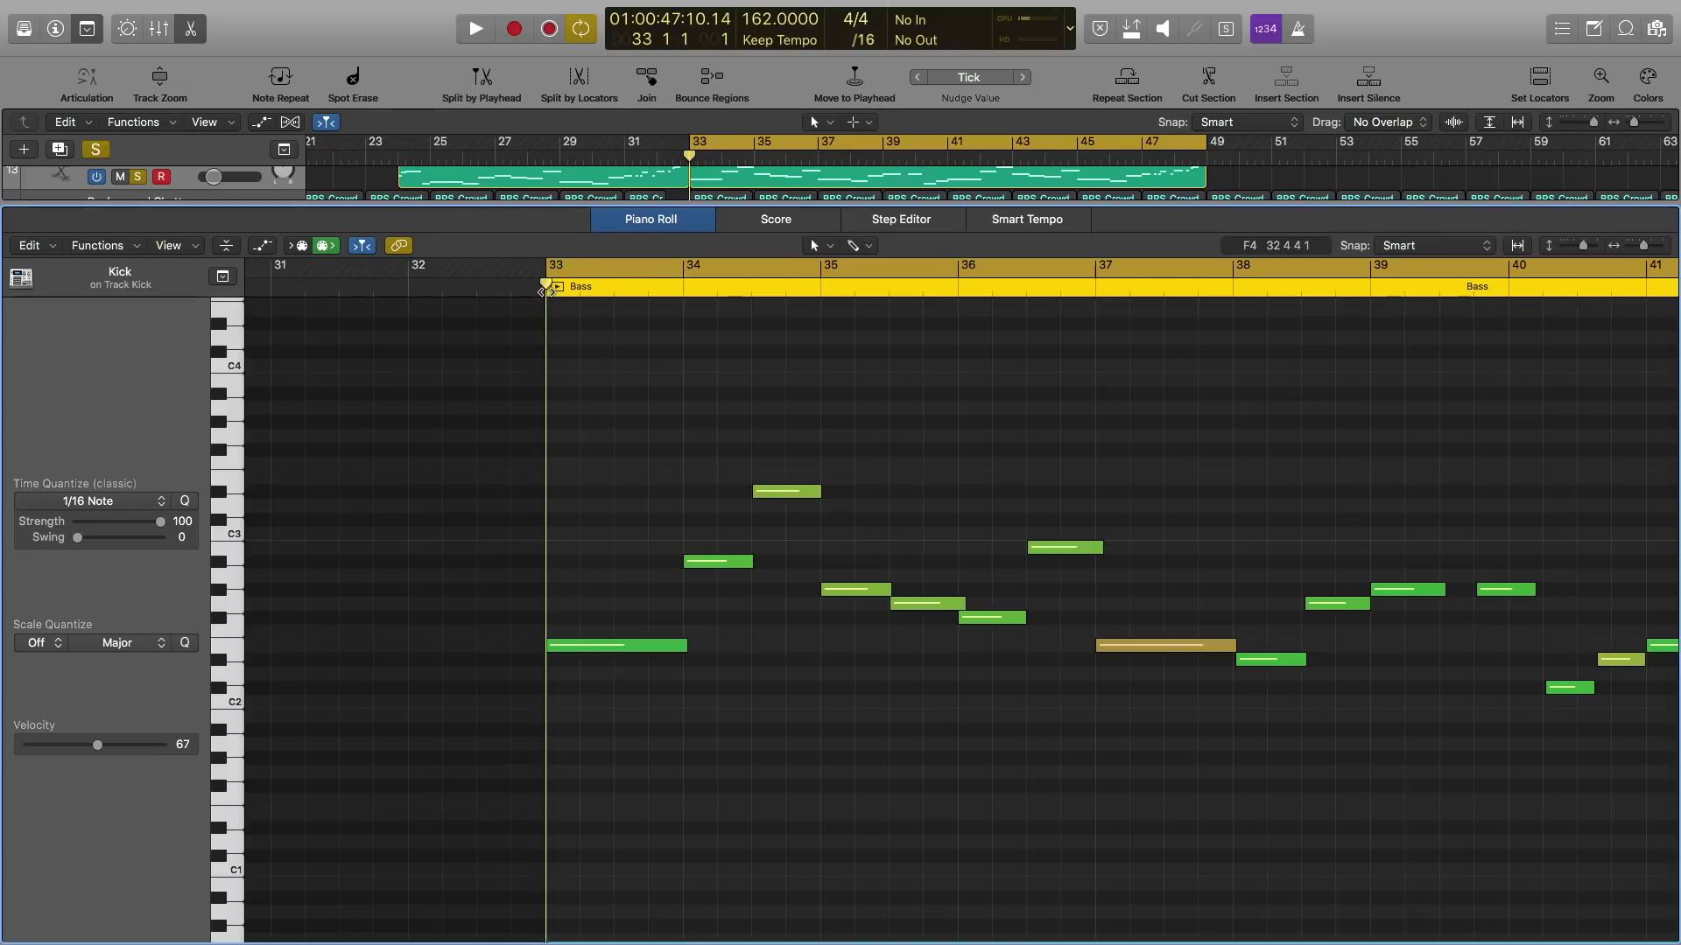
pyautogui.press('space')
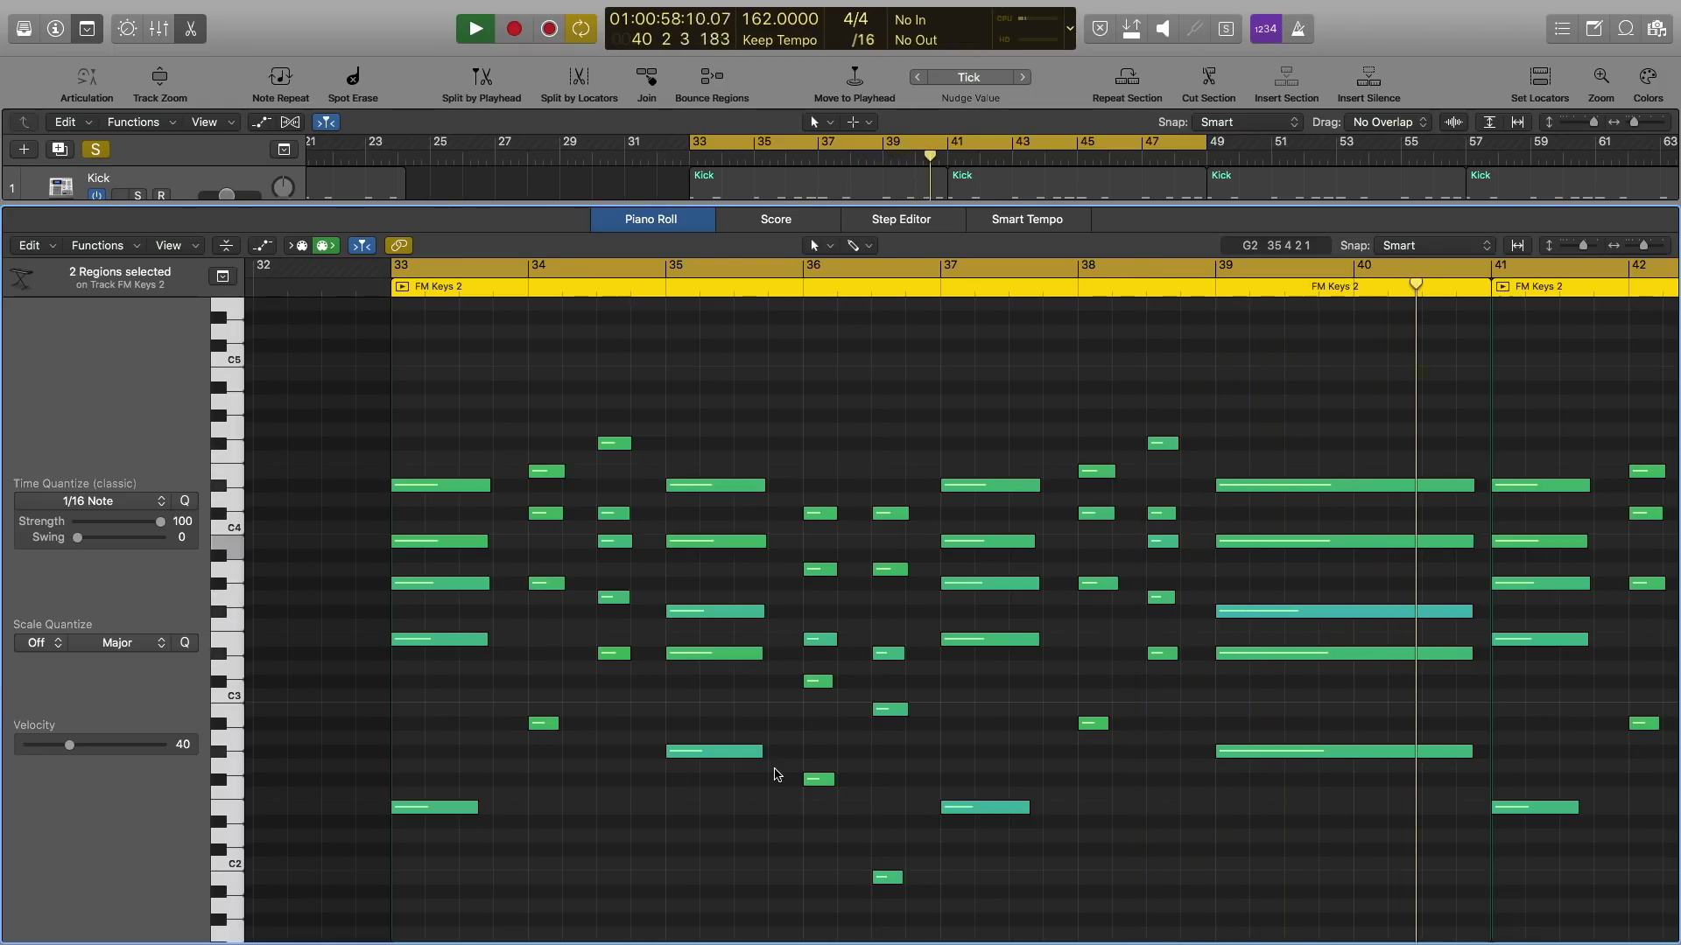
pyautogui.press('p')
pyautogui.press('space')
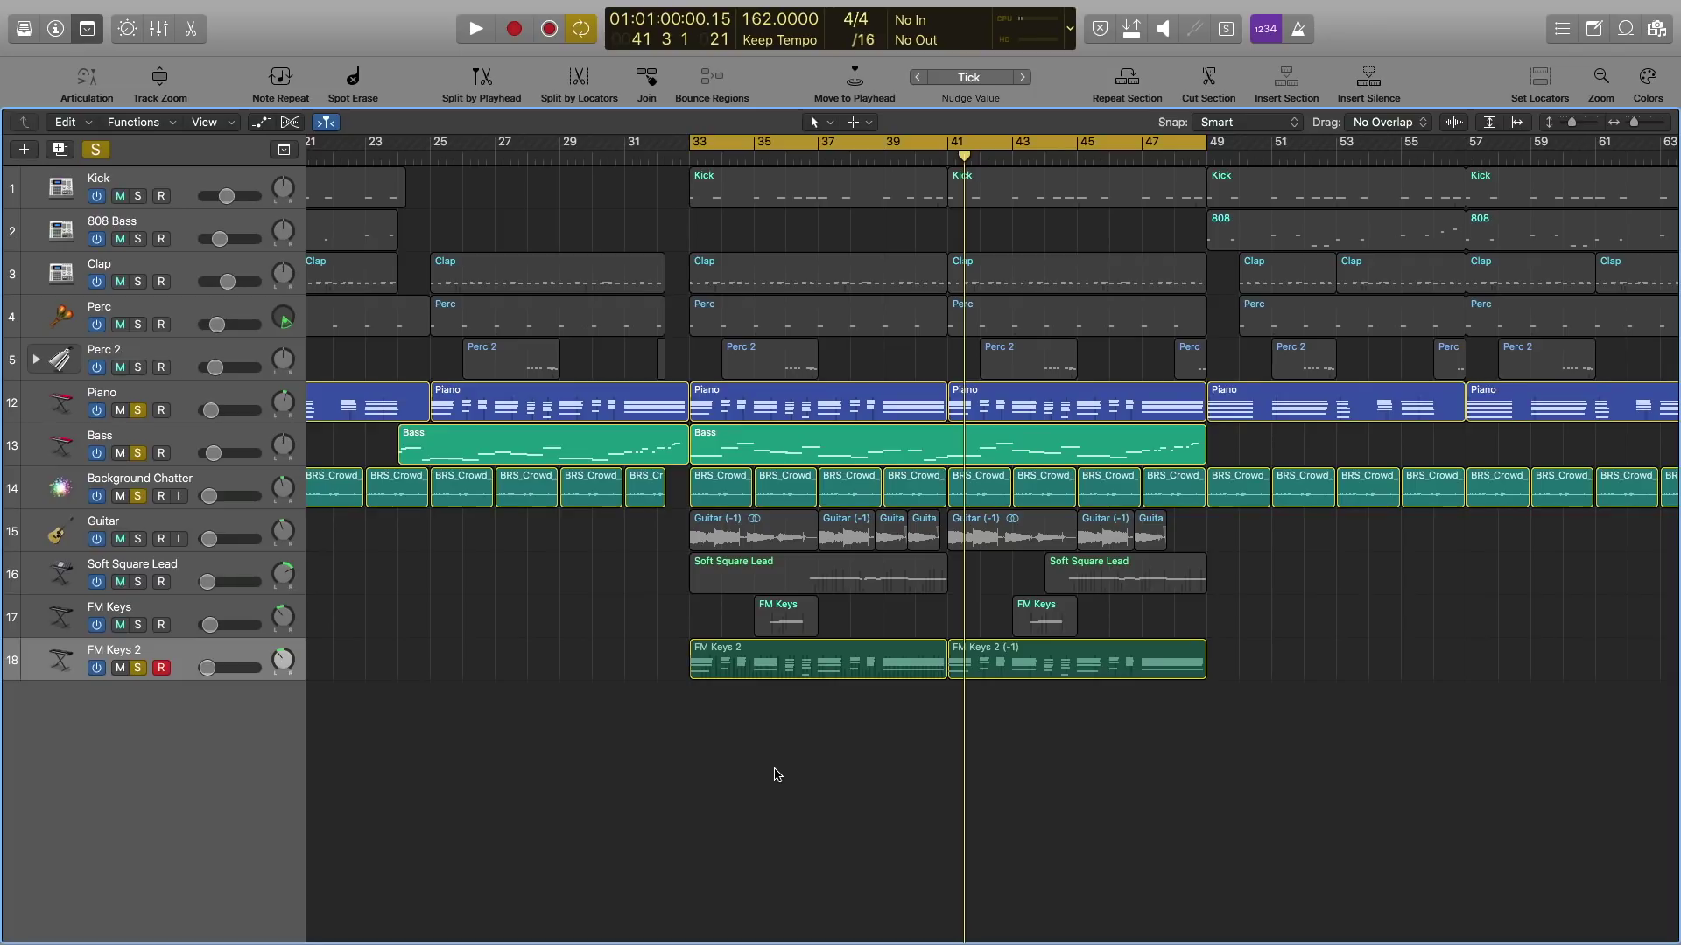
# - Audition the Guitar track in solo along with the Kick, Clap, Perc, Perc 2, Piano, Bass and Background Chatter tracks
pyautogui.click(219, 525)
pyautogui.hotkey('shift', 'space')
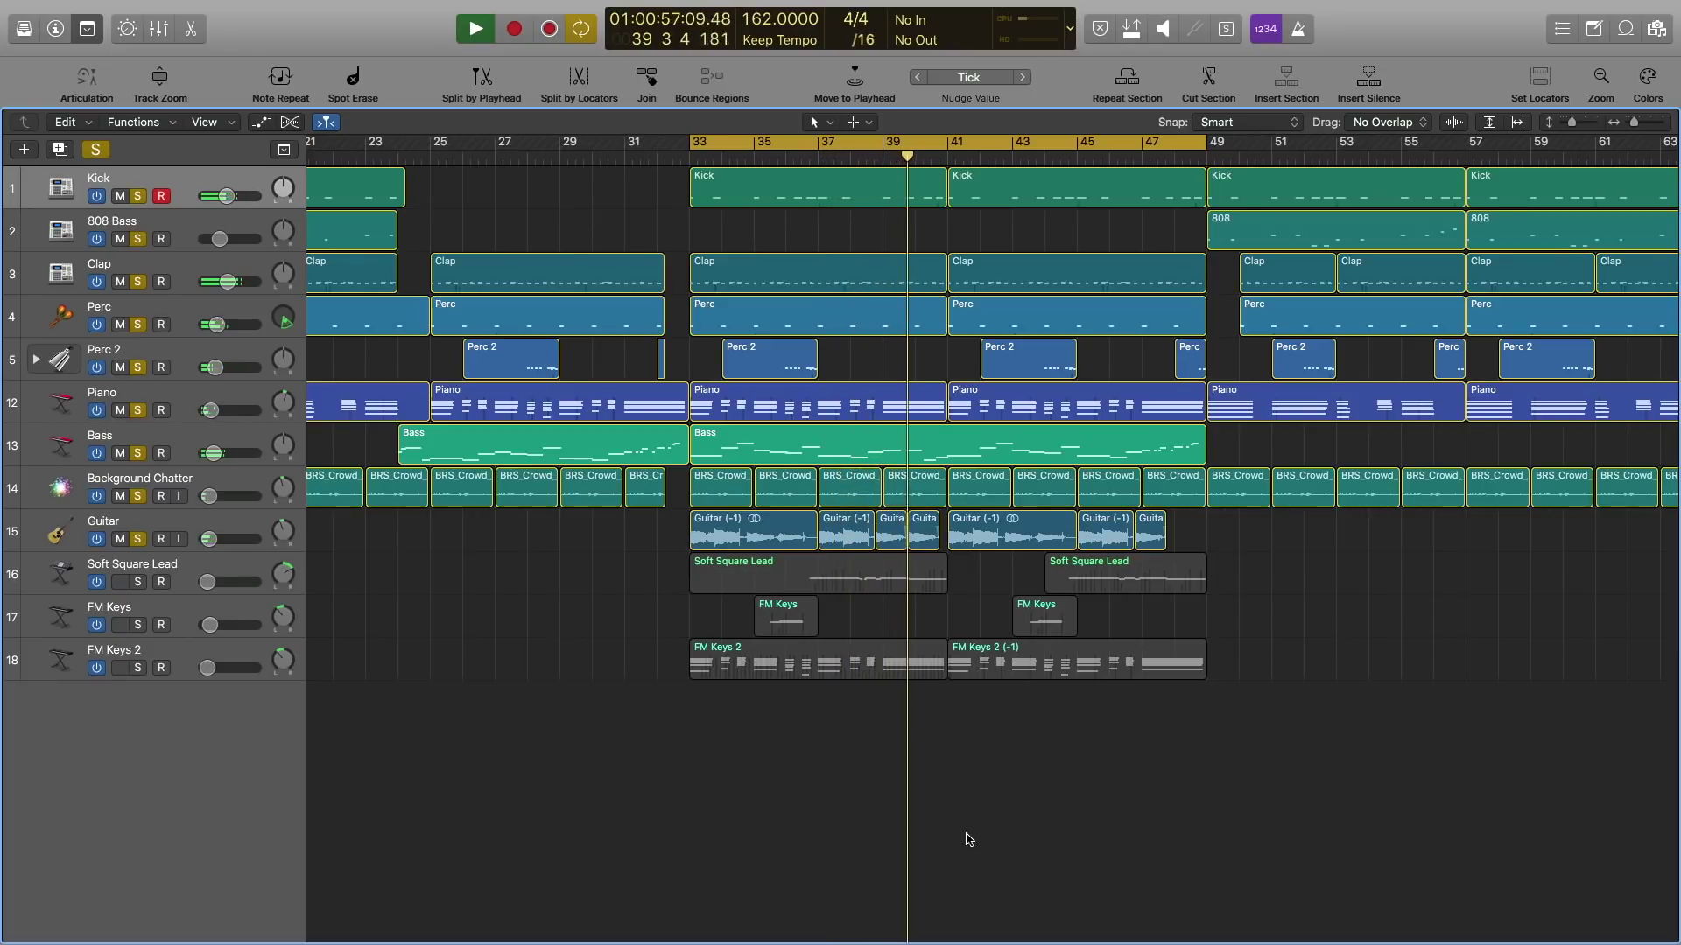
pyautogui.press('space')
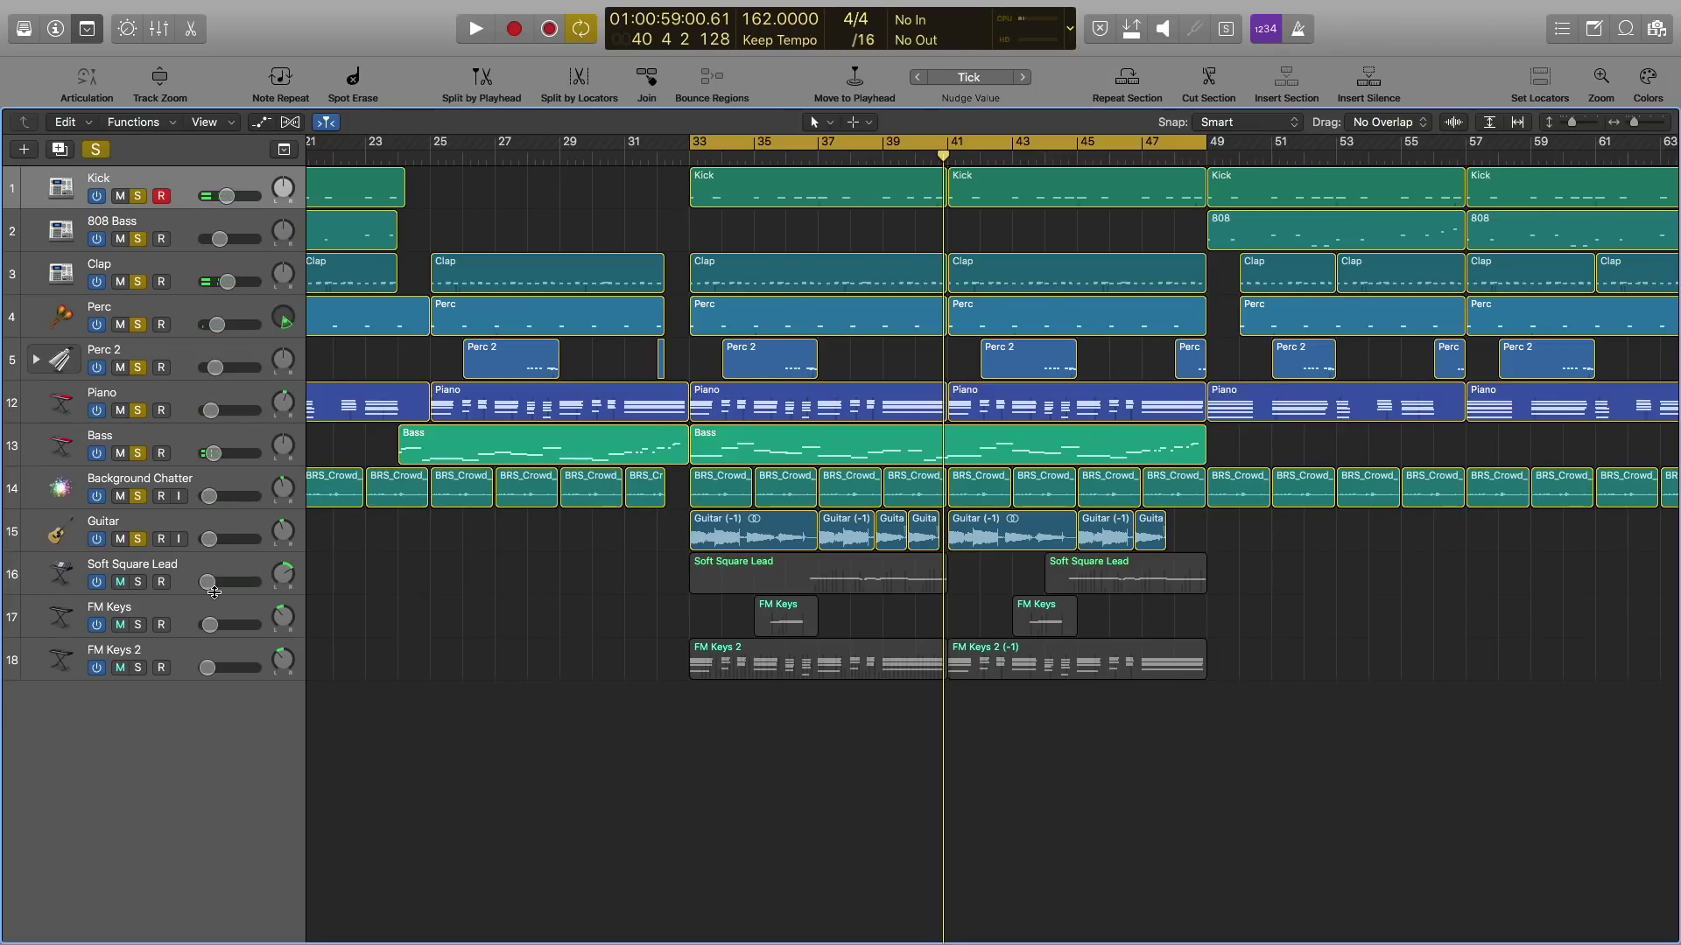
# - Solo the Soft Square Lead track, examine its bar 33 region in the Piano Roll and play the section back
pyautogui.click(139, 584)
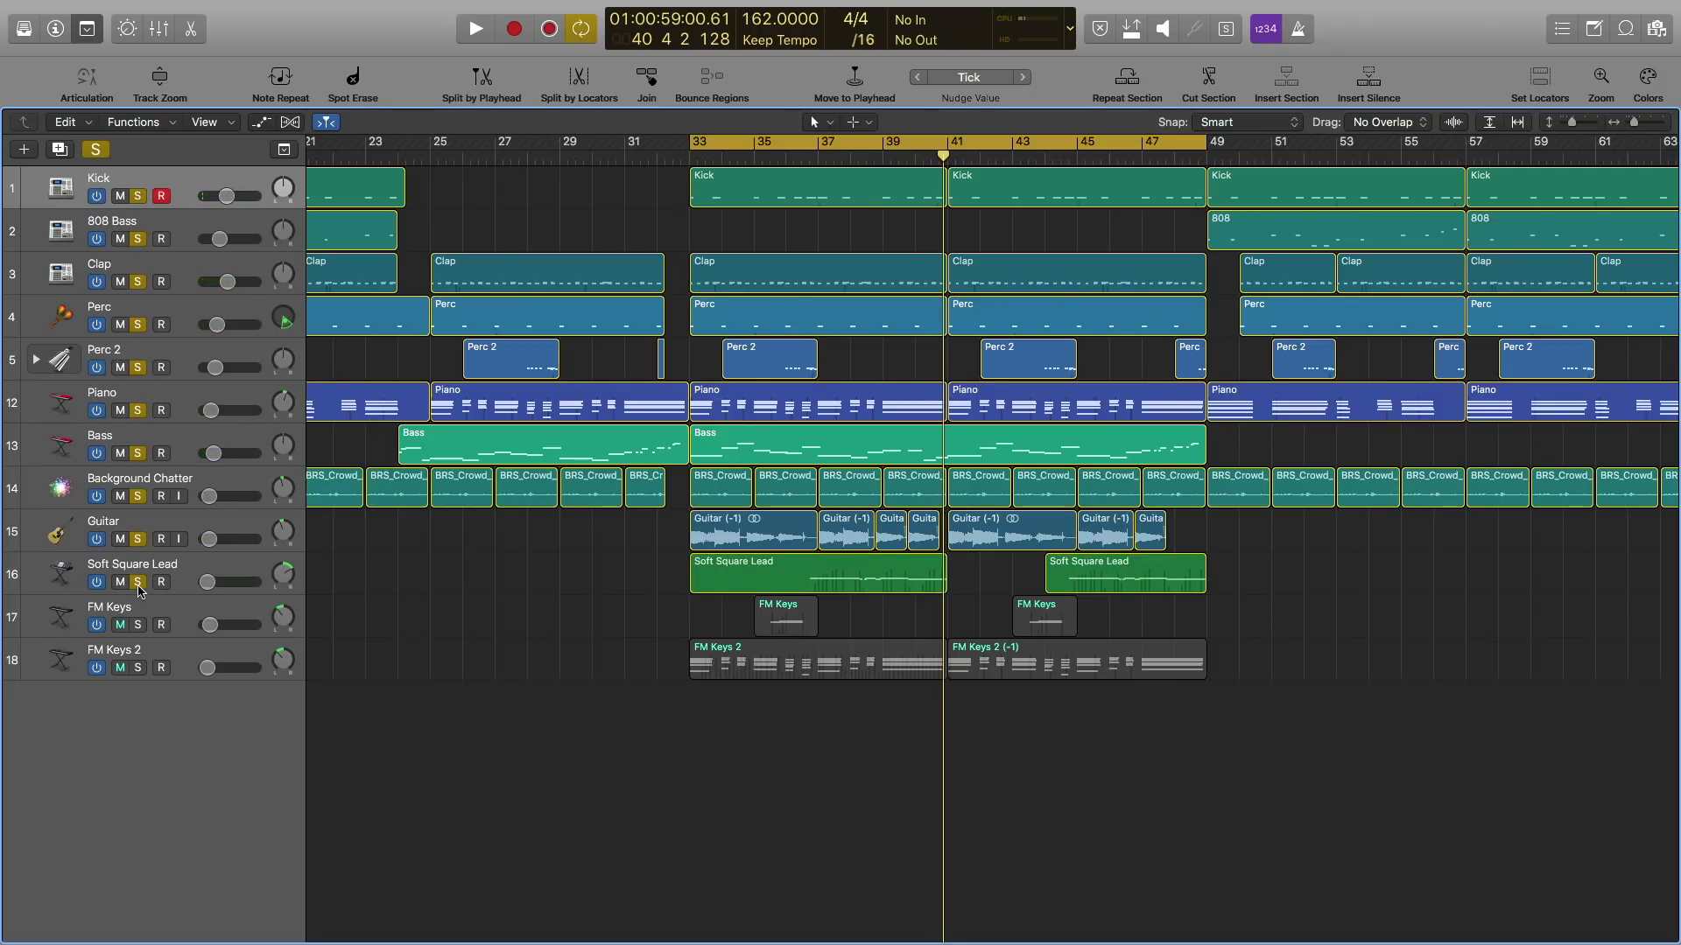
pyautogui.click(65, 582)
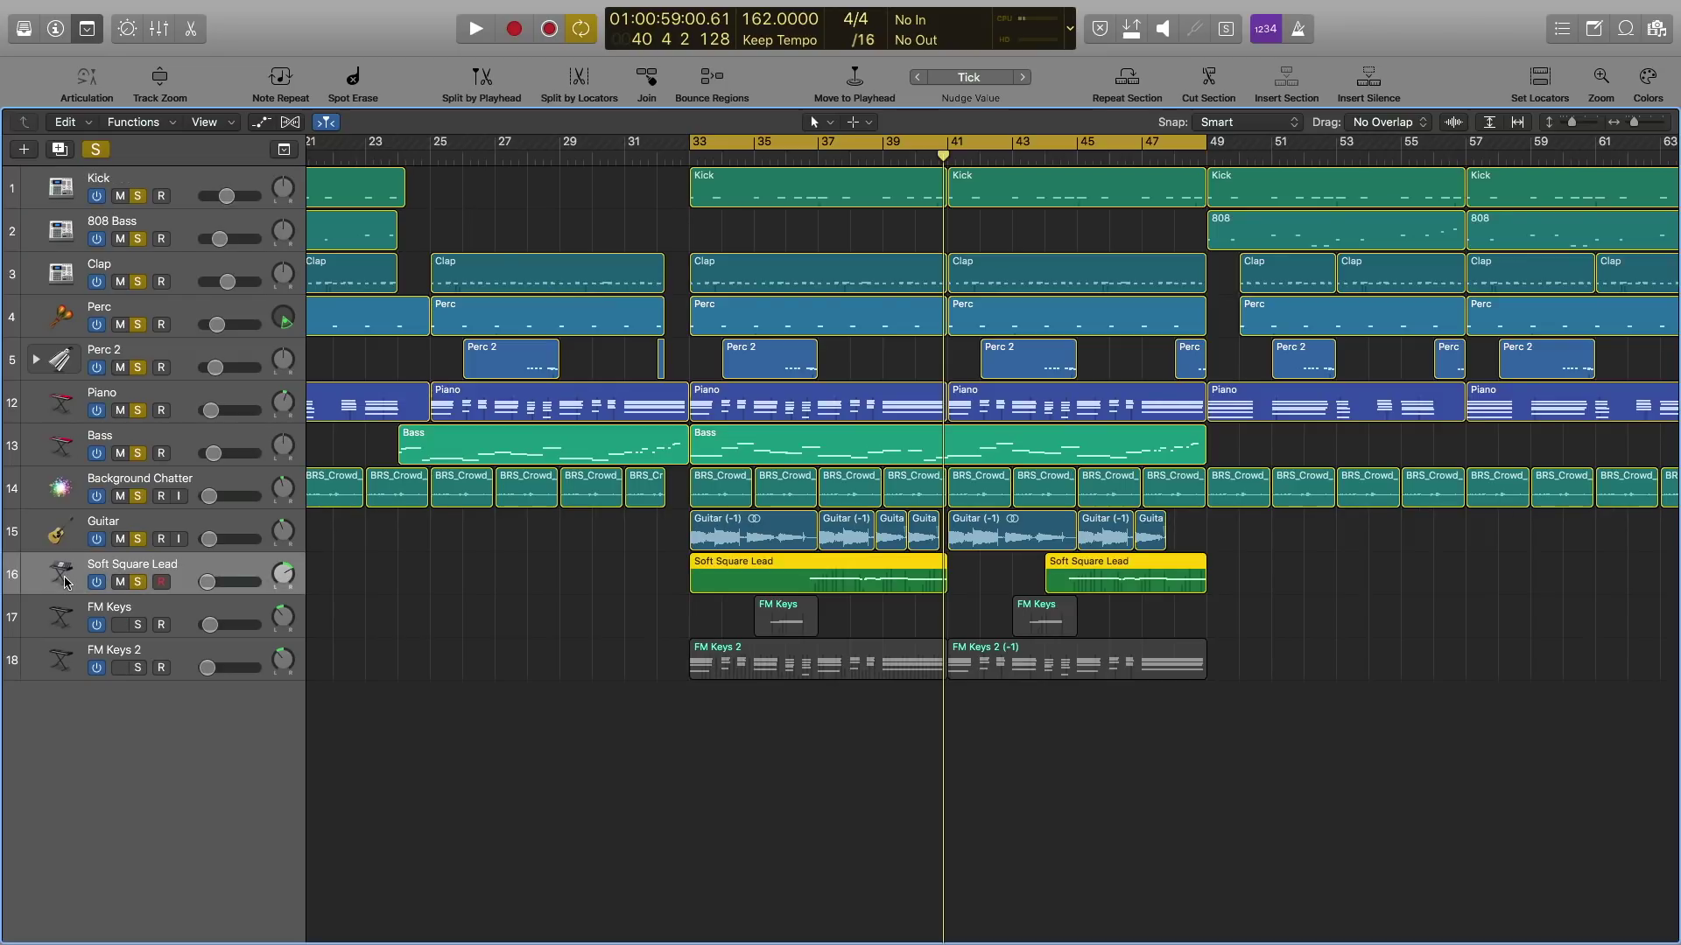
pyautogui.click(580, 606)
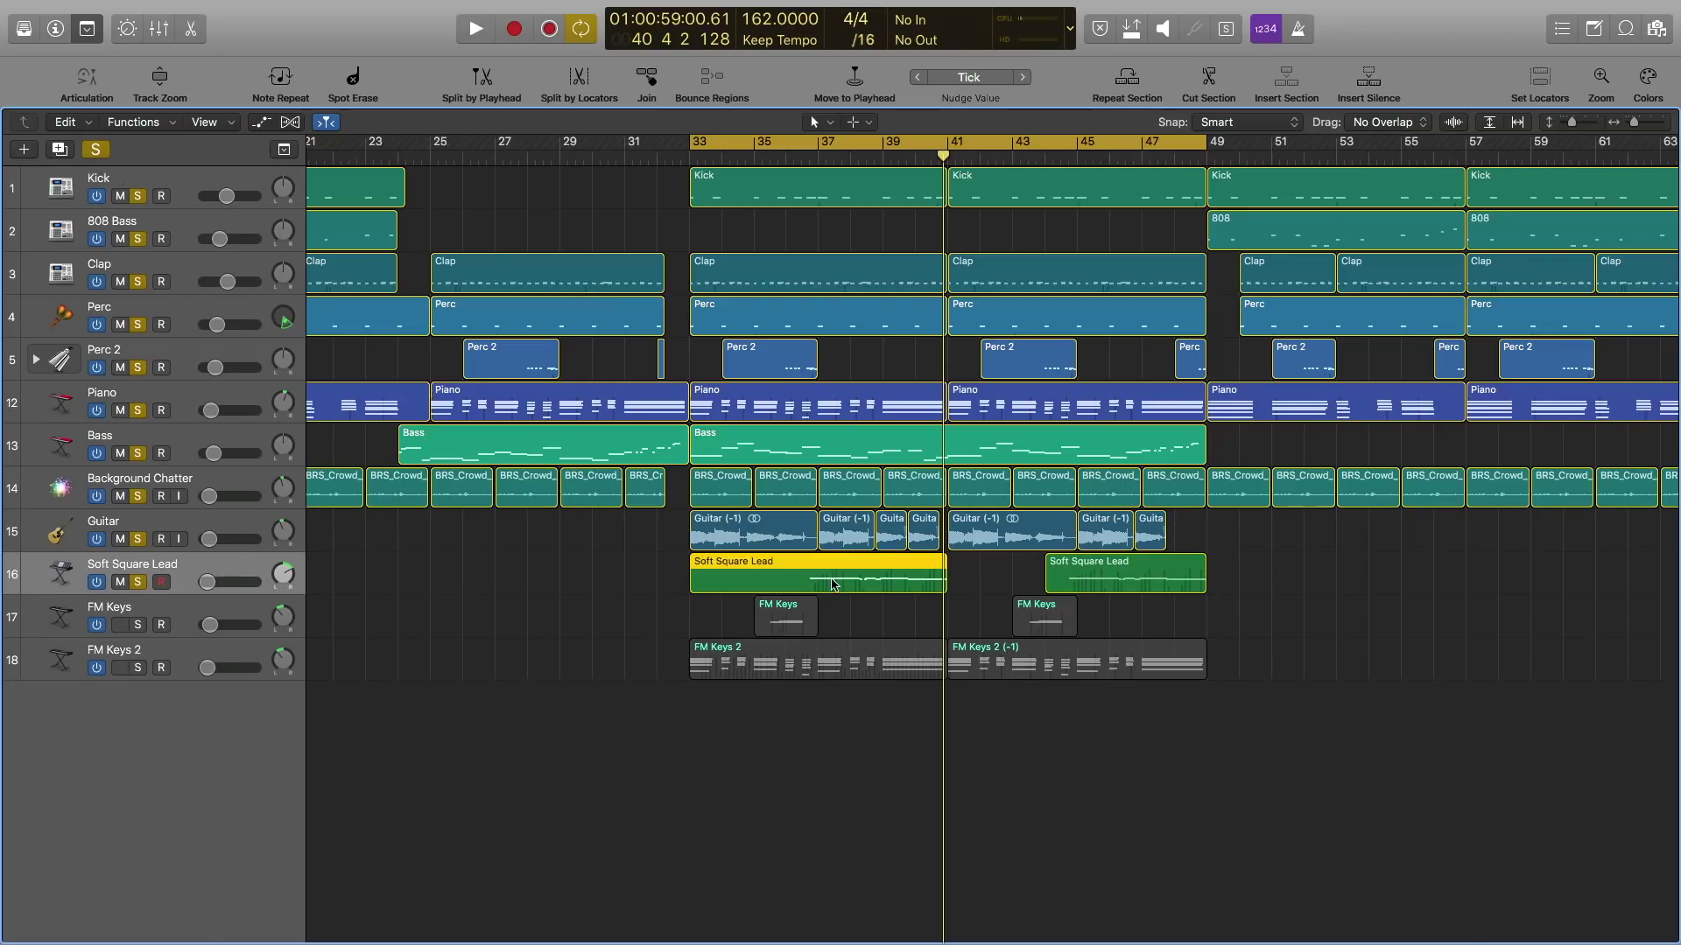
pyautogui.doubleClick(832, 585)
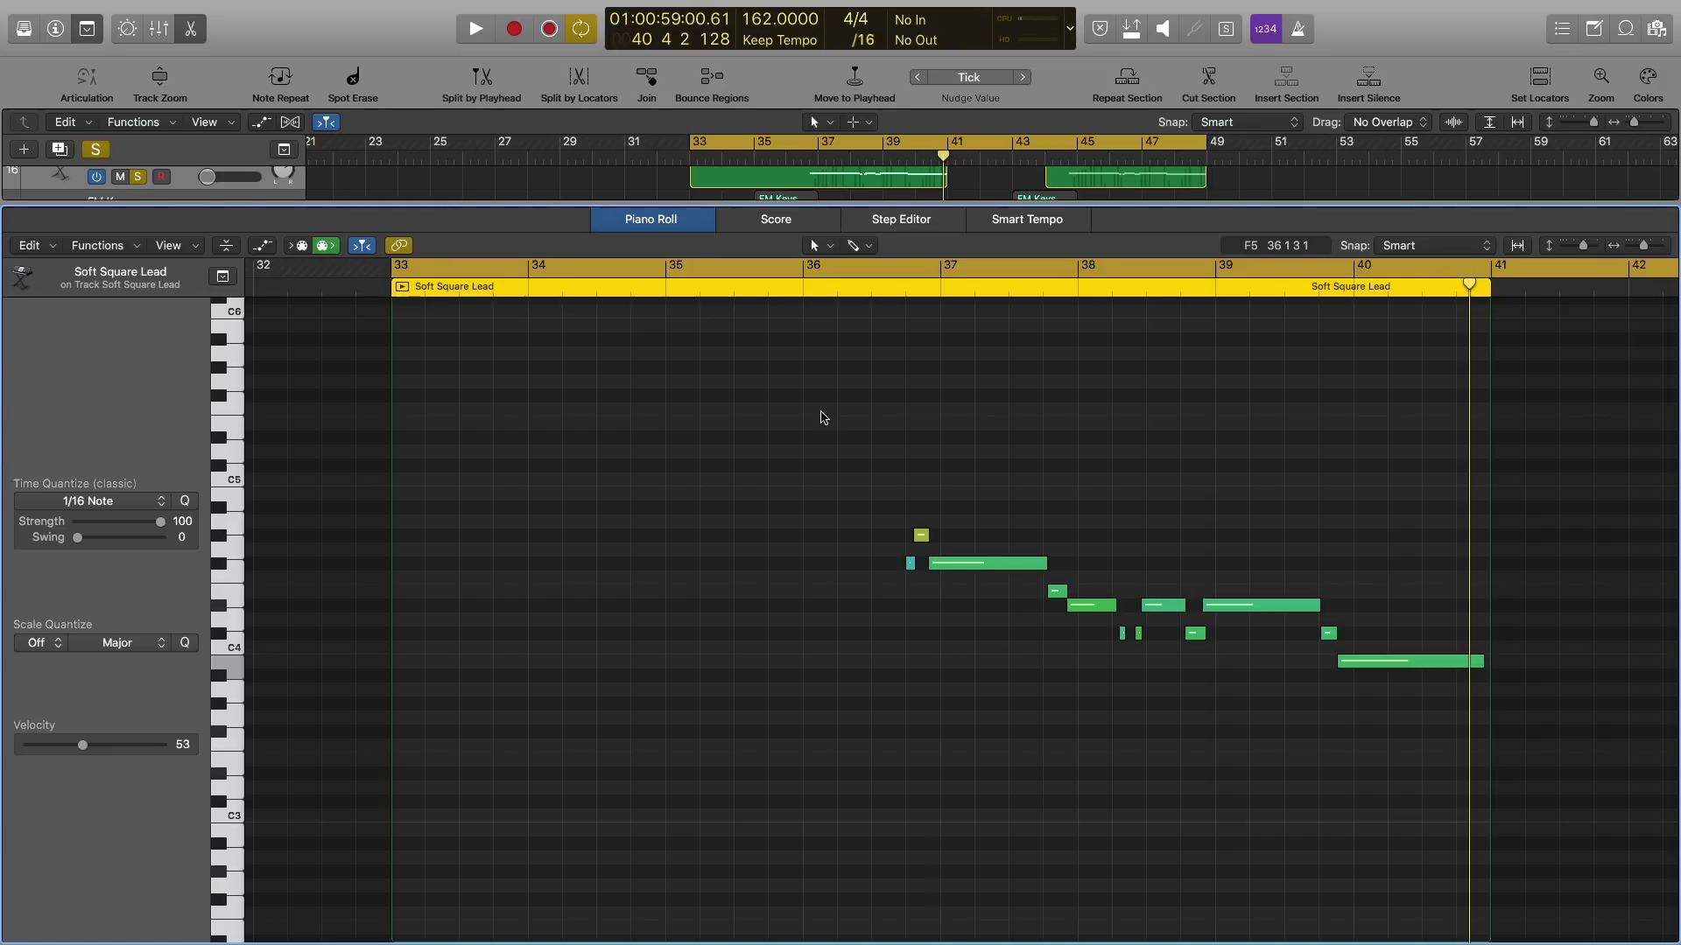
pyautogui.press('e')
pyautogui.press('space')
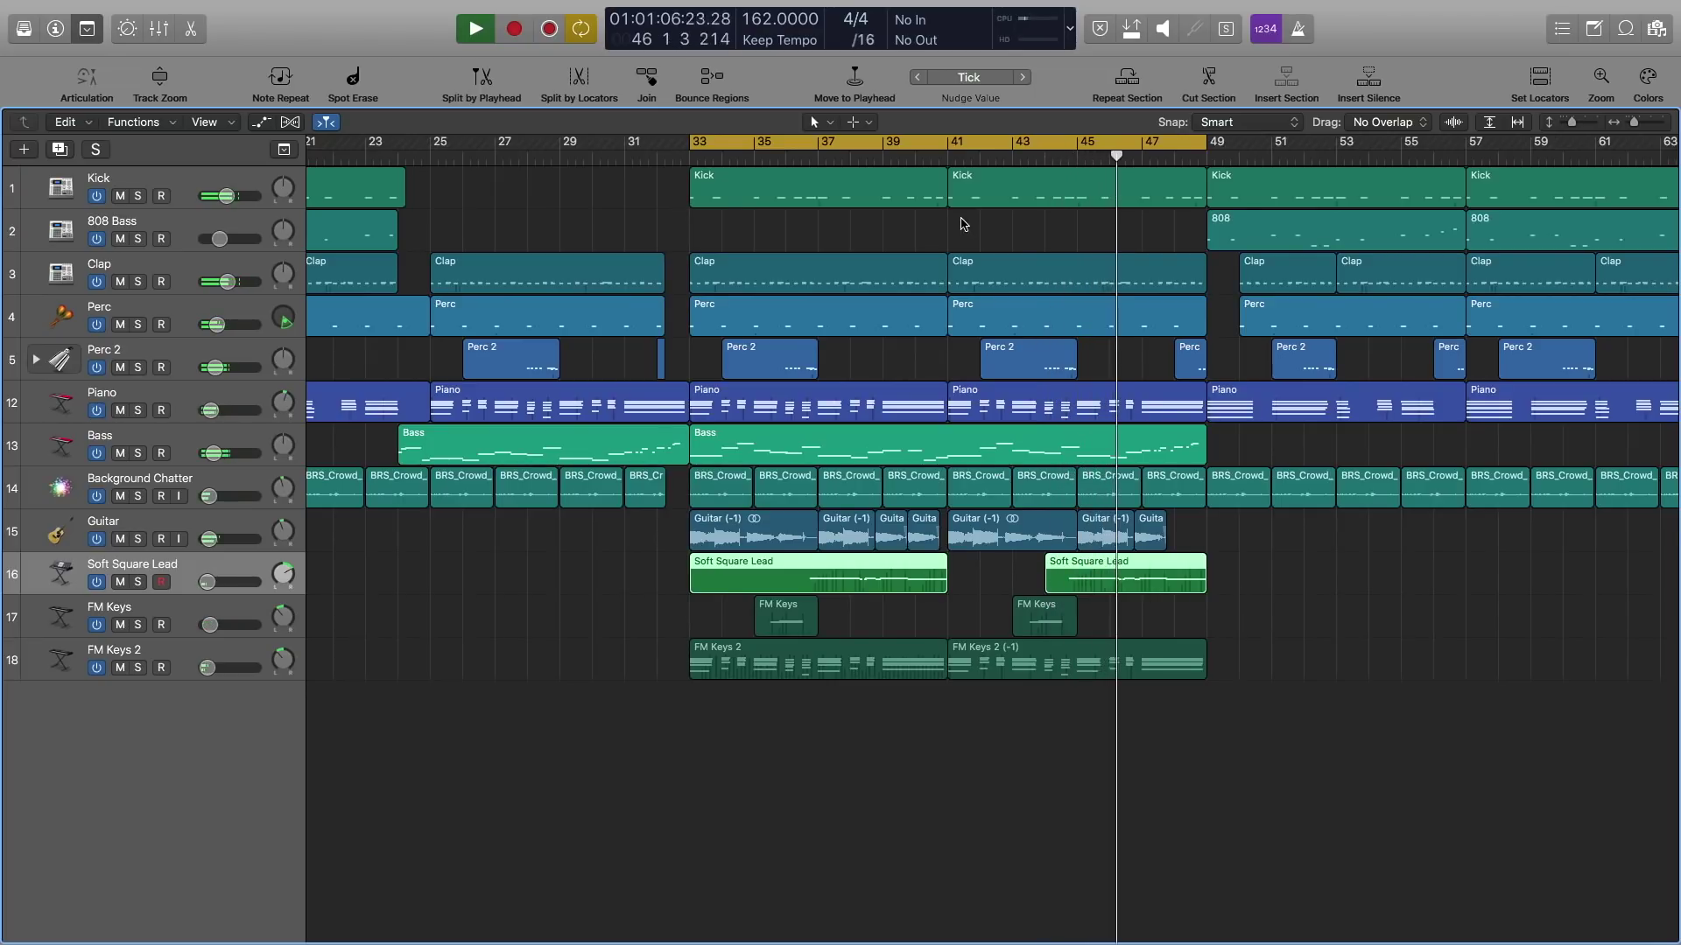
# - Open the Piano region at bar 49 in the Piano Roll and examine its chords during playback
pyautogui.hscroll(5, 980, 486)
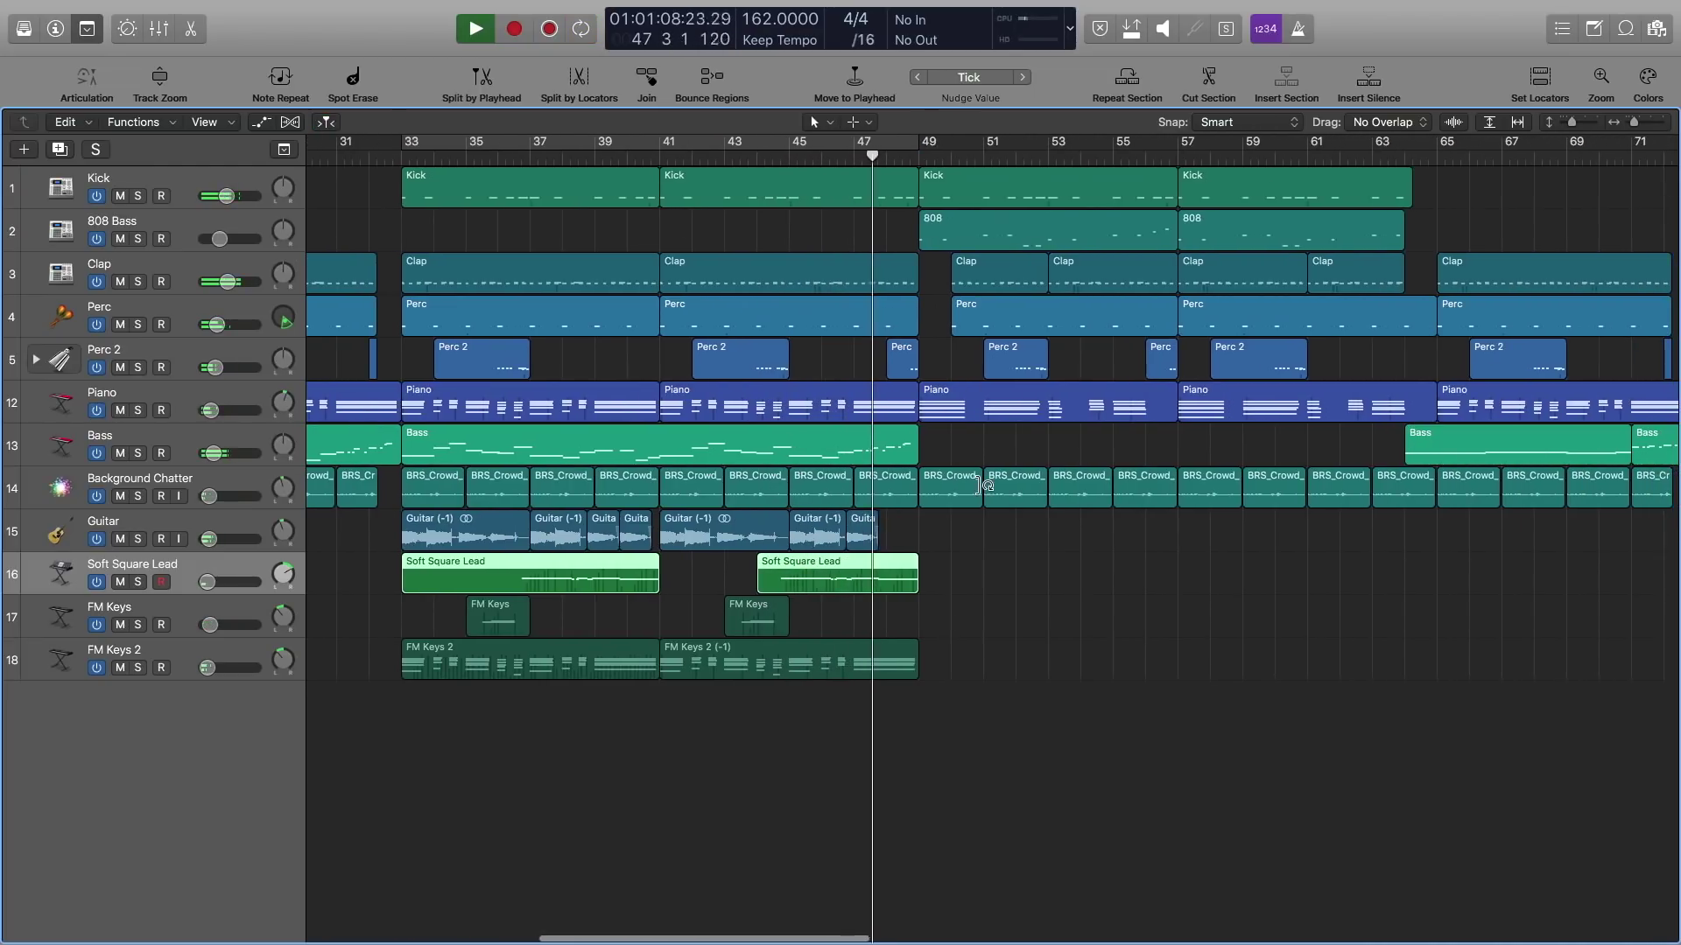
pyautogui.click(1022, 557)
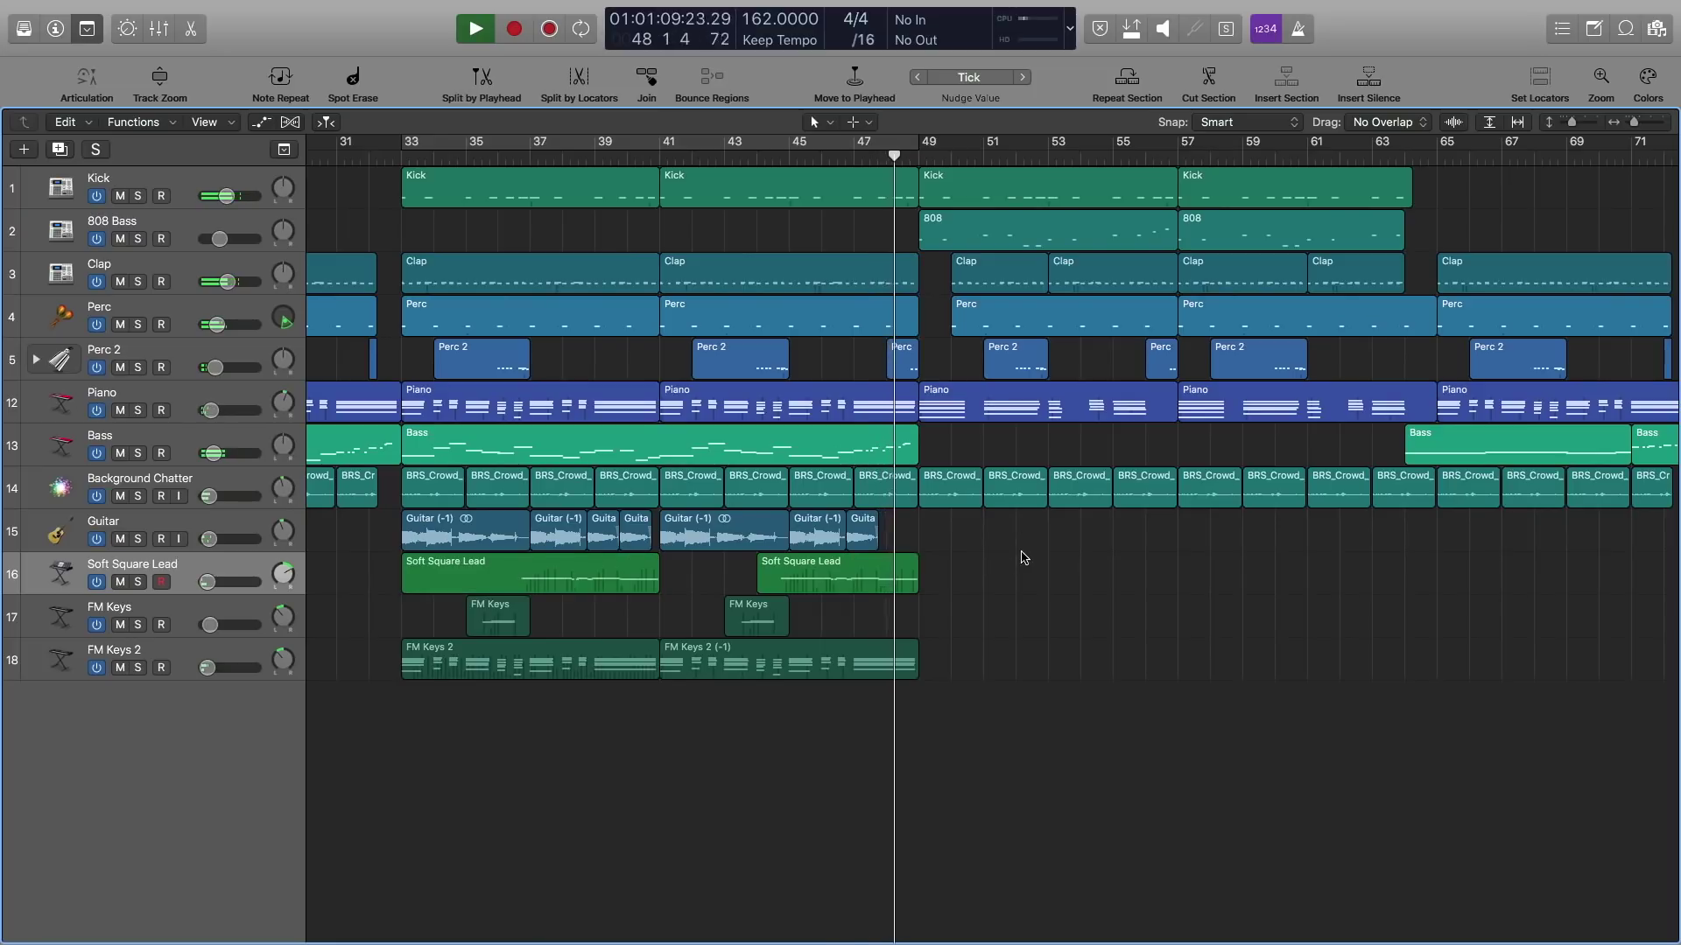
pyautogui.click(1007, 408)
pyautogui.doubleClick(1009, 411)
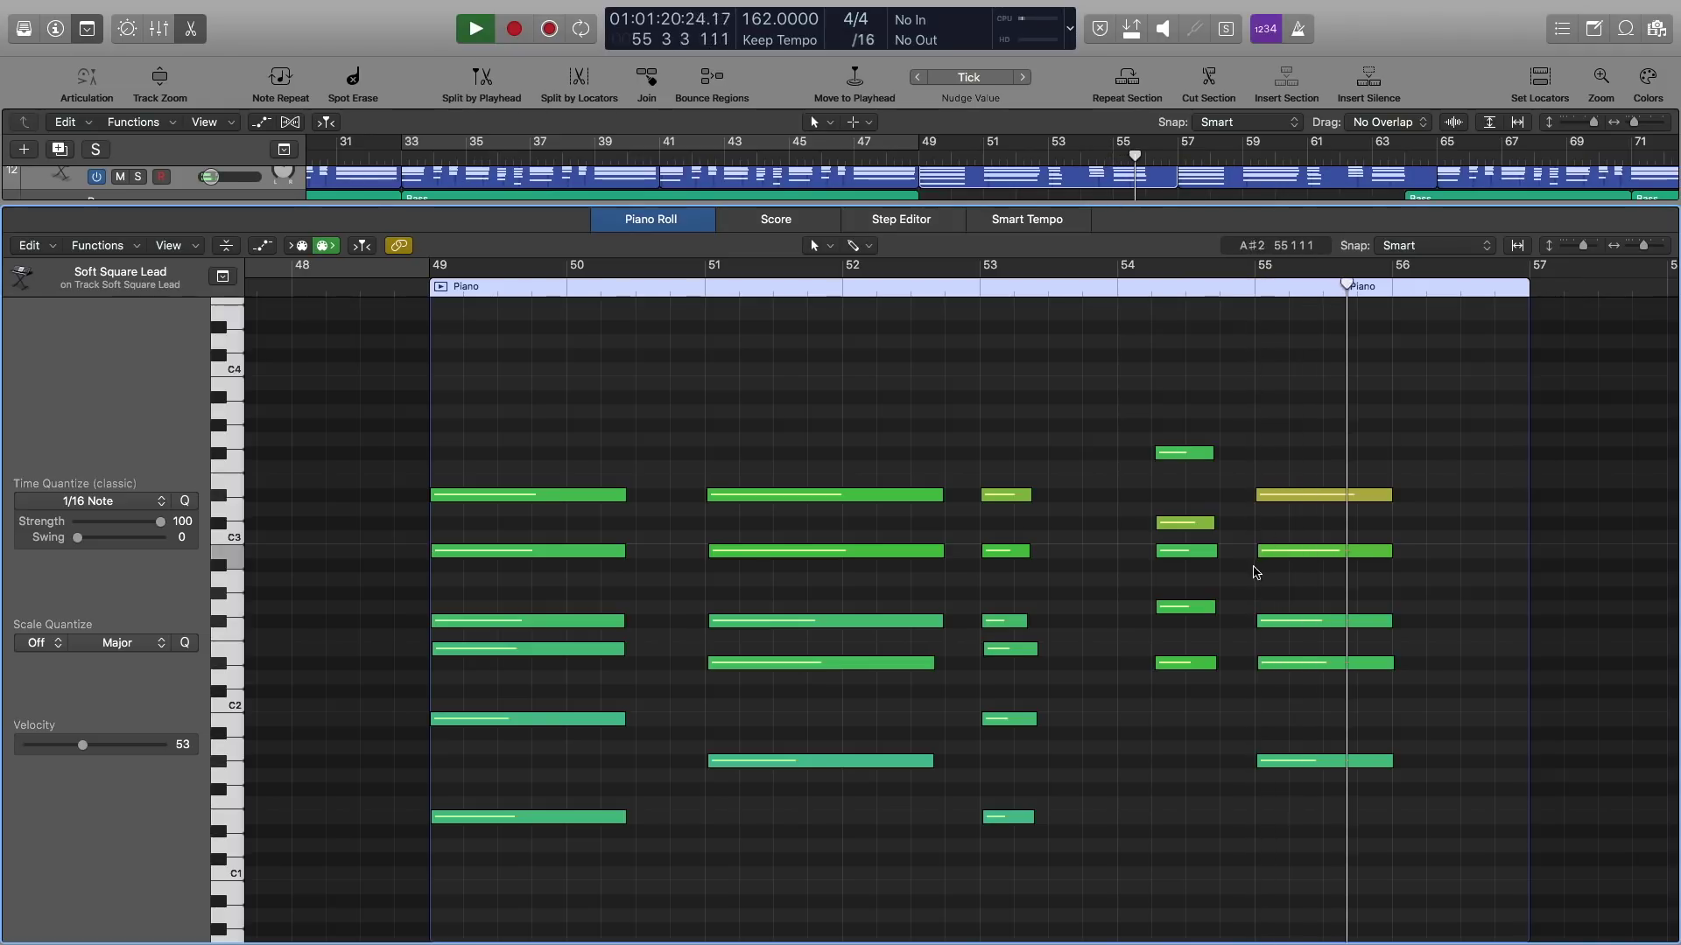
# - Close the Piano Roll and play the Piano track in solo from around bar 49
pyautogui.press('space')
pyautogui.click(903, 157)
pyautogui.press('e')
pyautogui.press('space')
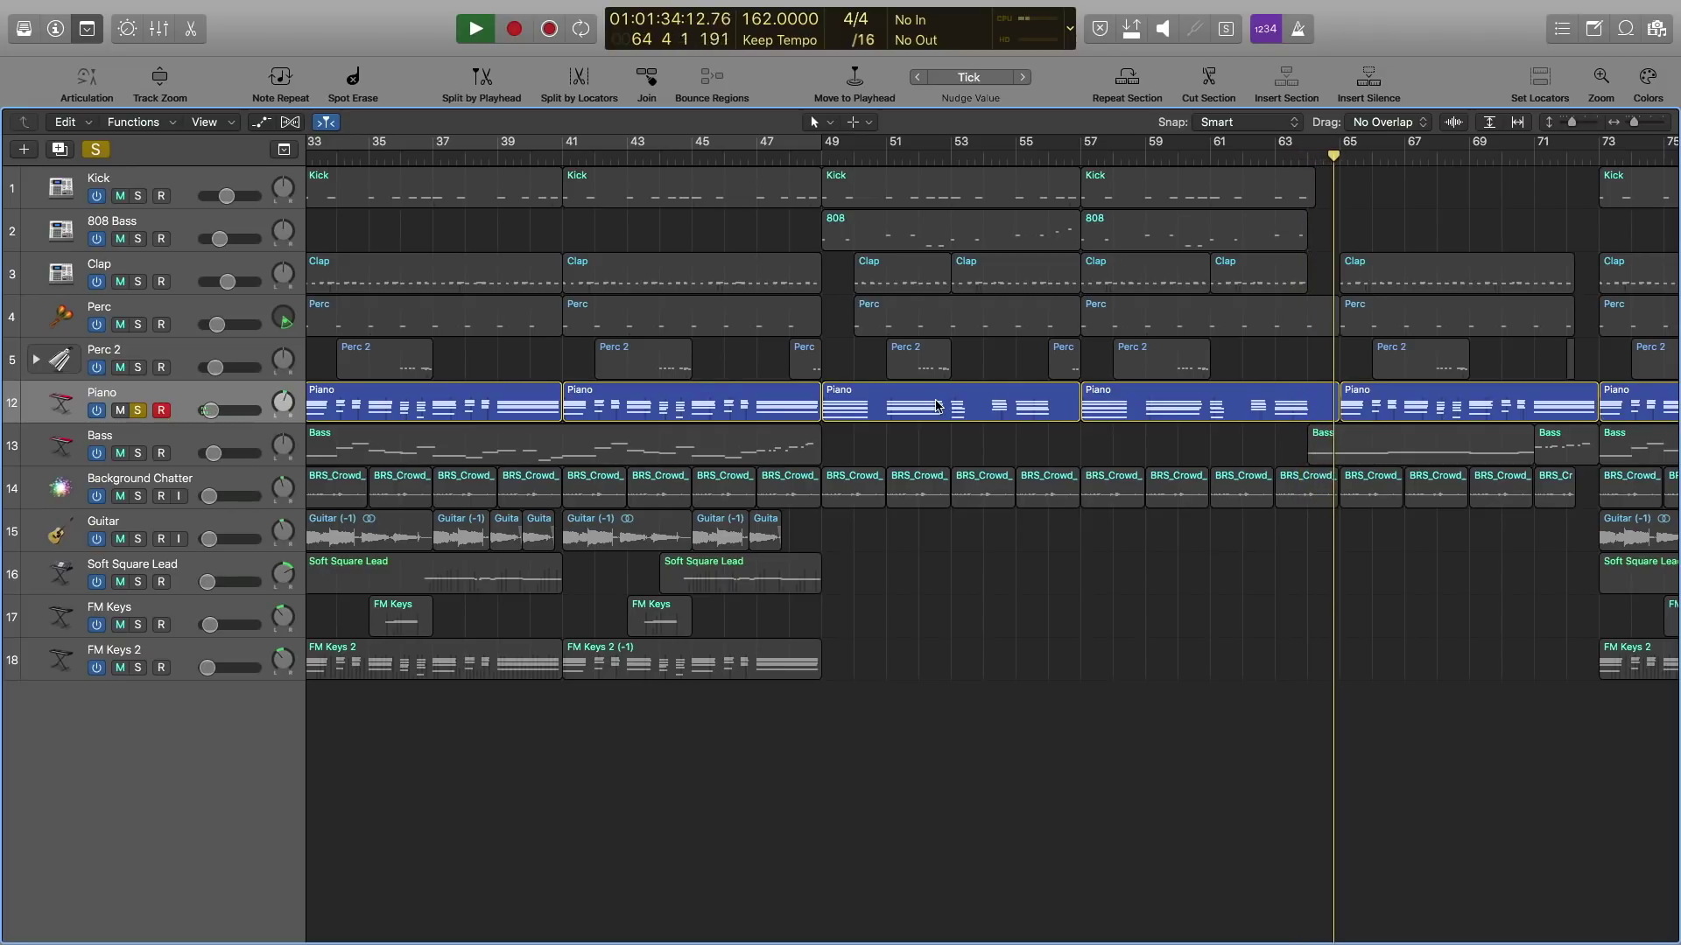
# - Clear the Piano solo and continue playing the full arrangement from bar 65
pyautogui.click(98, 150)
pyautogui.moveTo(1334, 158); pyautogui.dragTo(1340, 158)
pyautogui.hscroll(8, 1331, 602)
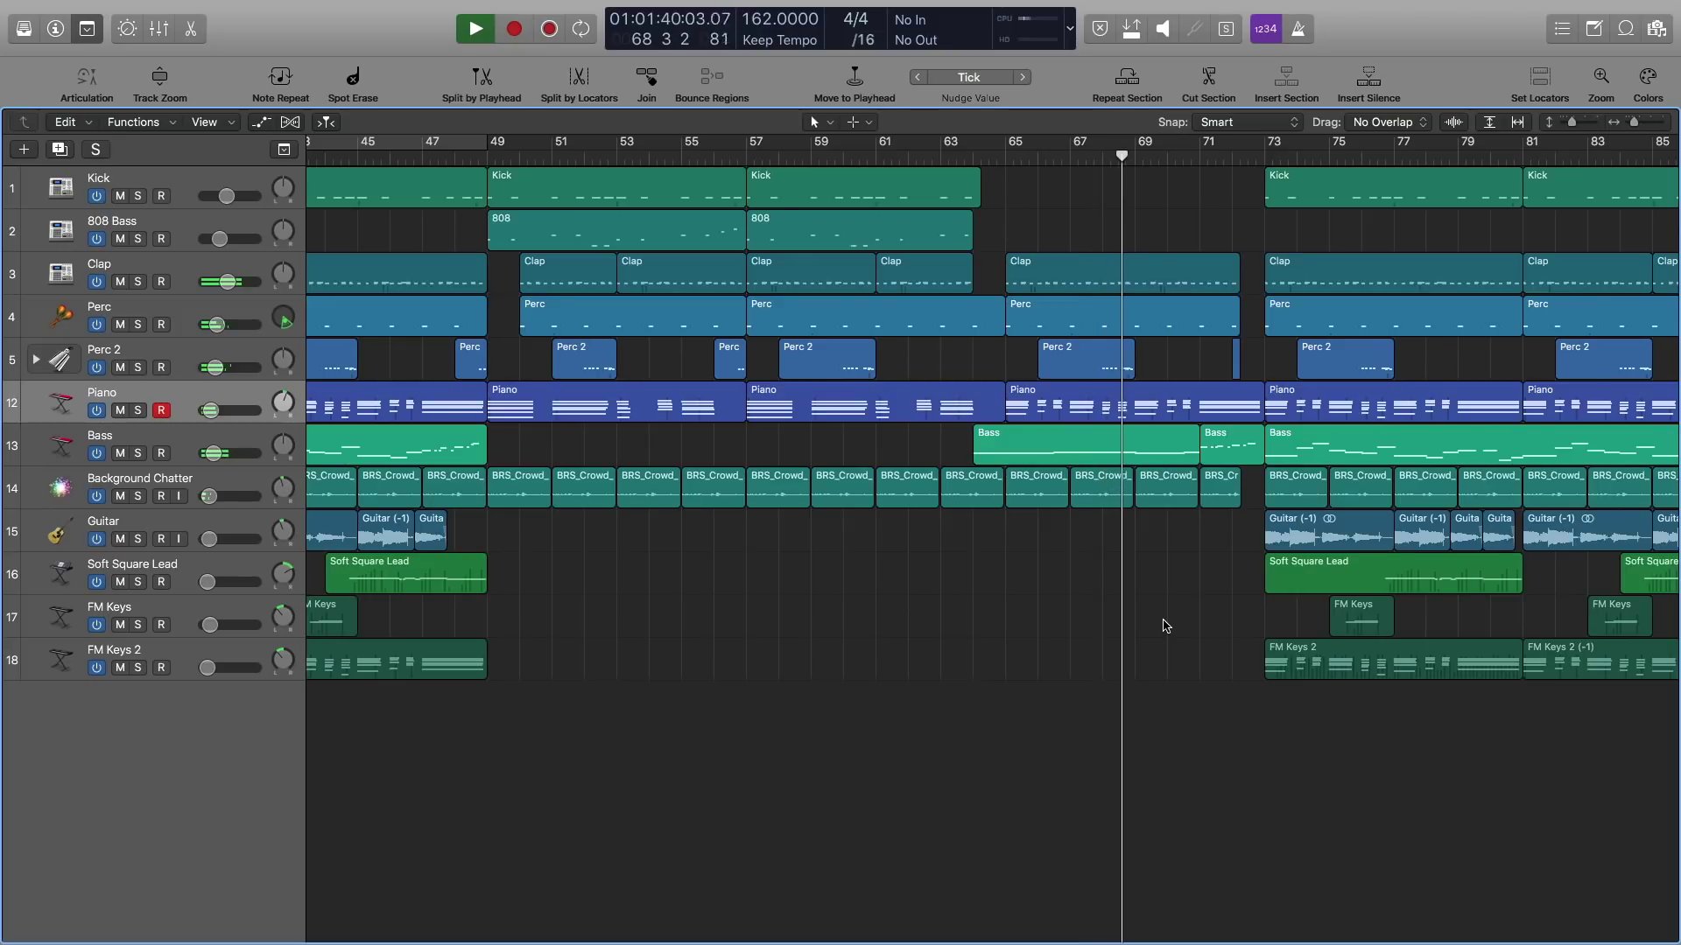
# - Examine the Bass region at bar 64 in the Piano Roll, close the editor and enable Catch Playhead
pyautogui.doubleClick(1054, 451)
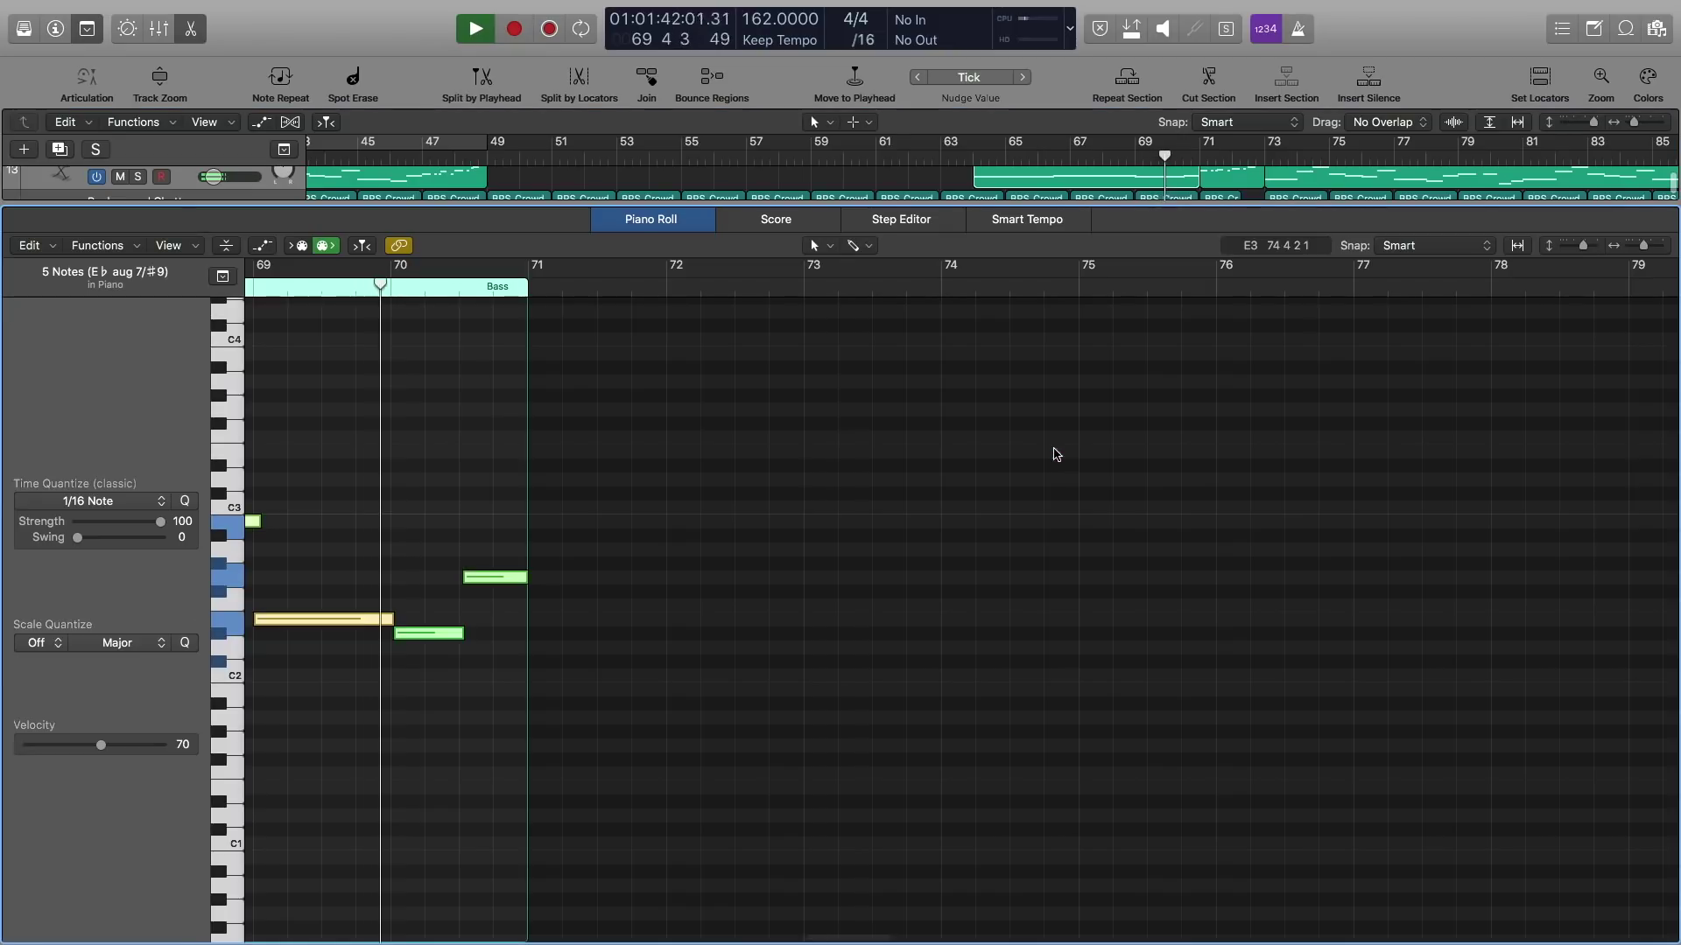
pyautogui.hscroll(-10, 919, 563)
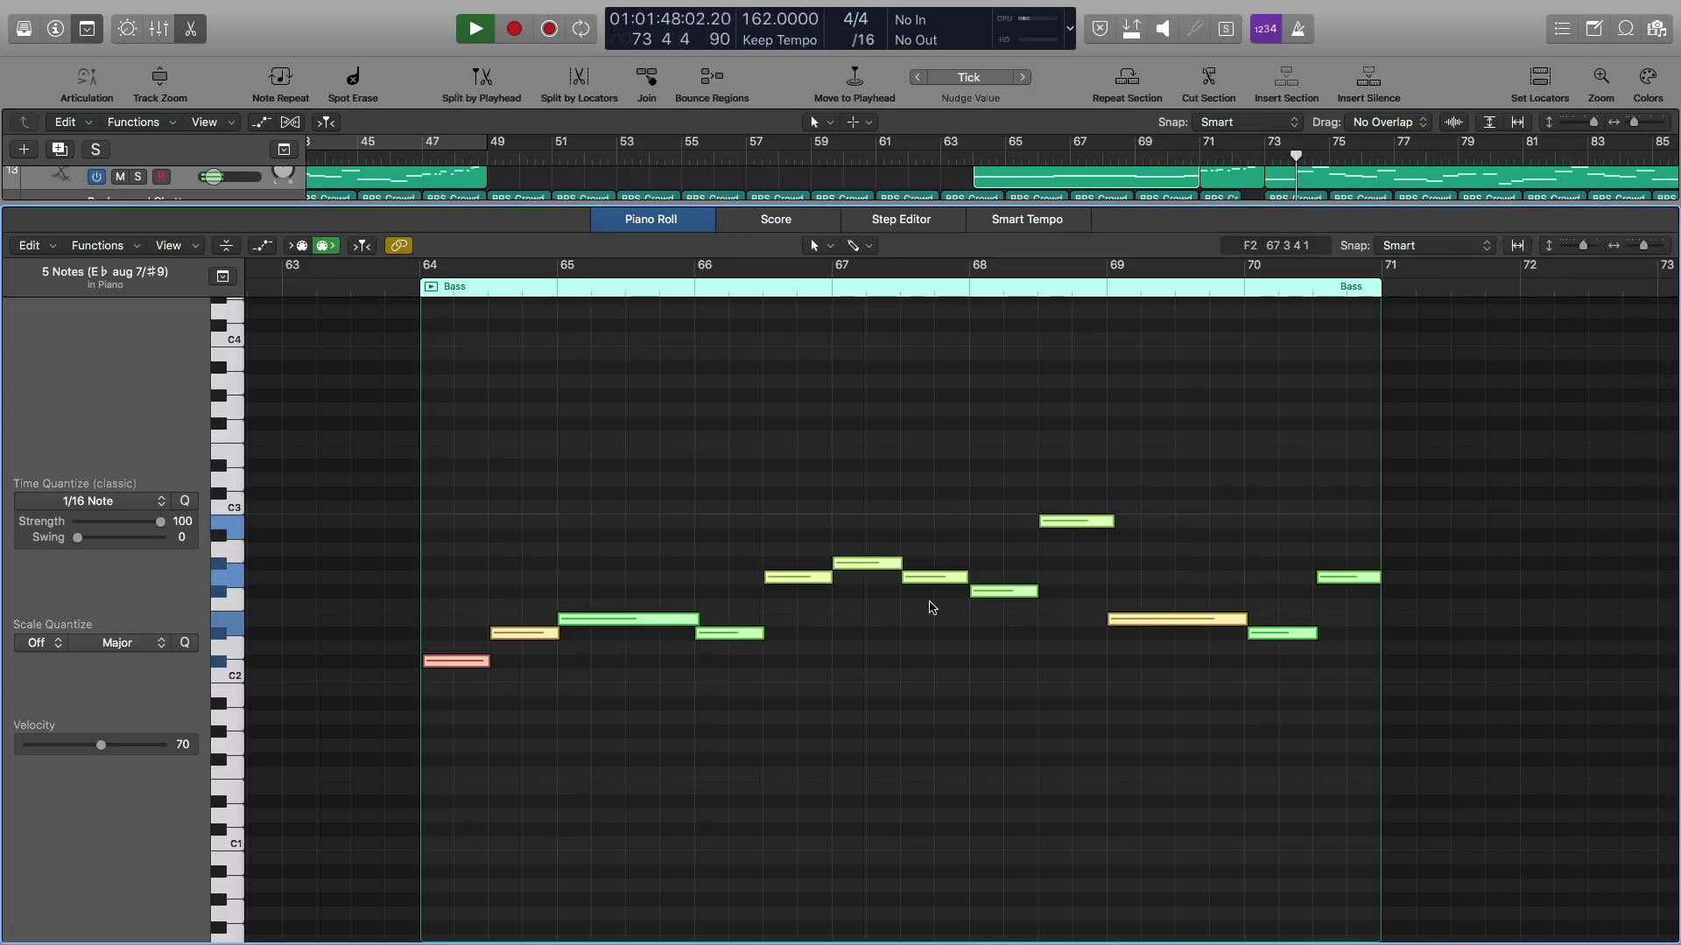
pyautogui.press('p')
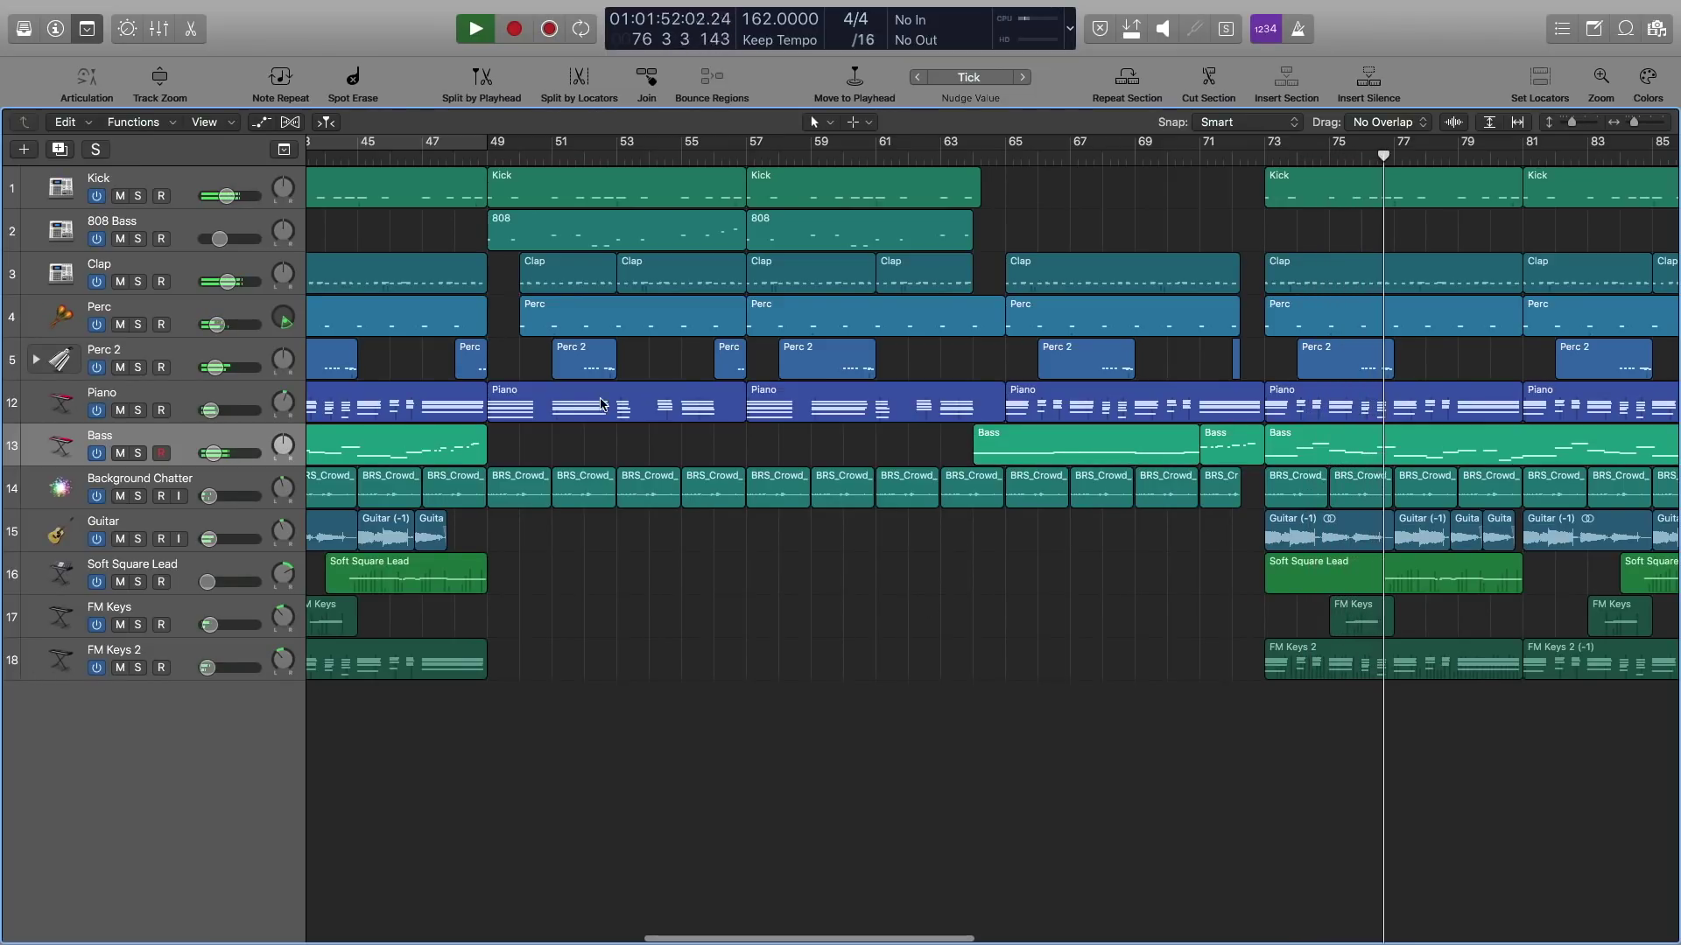
pyautogui.click(326, 123)
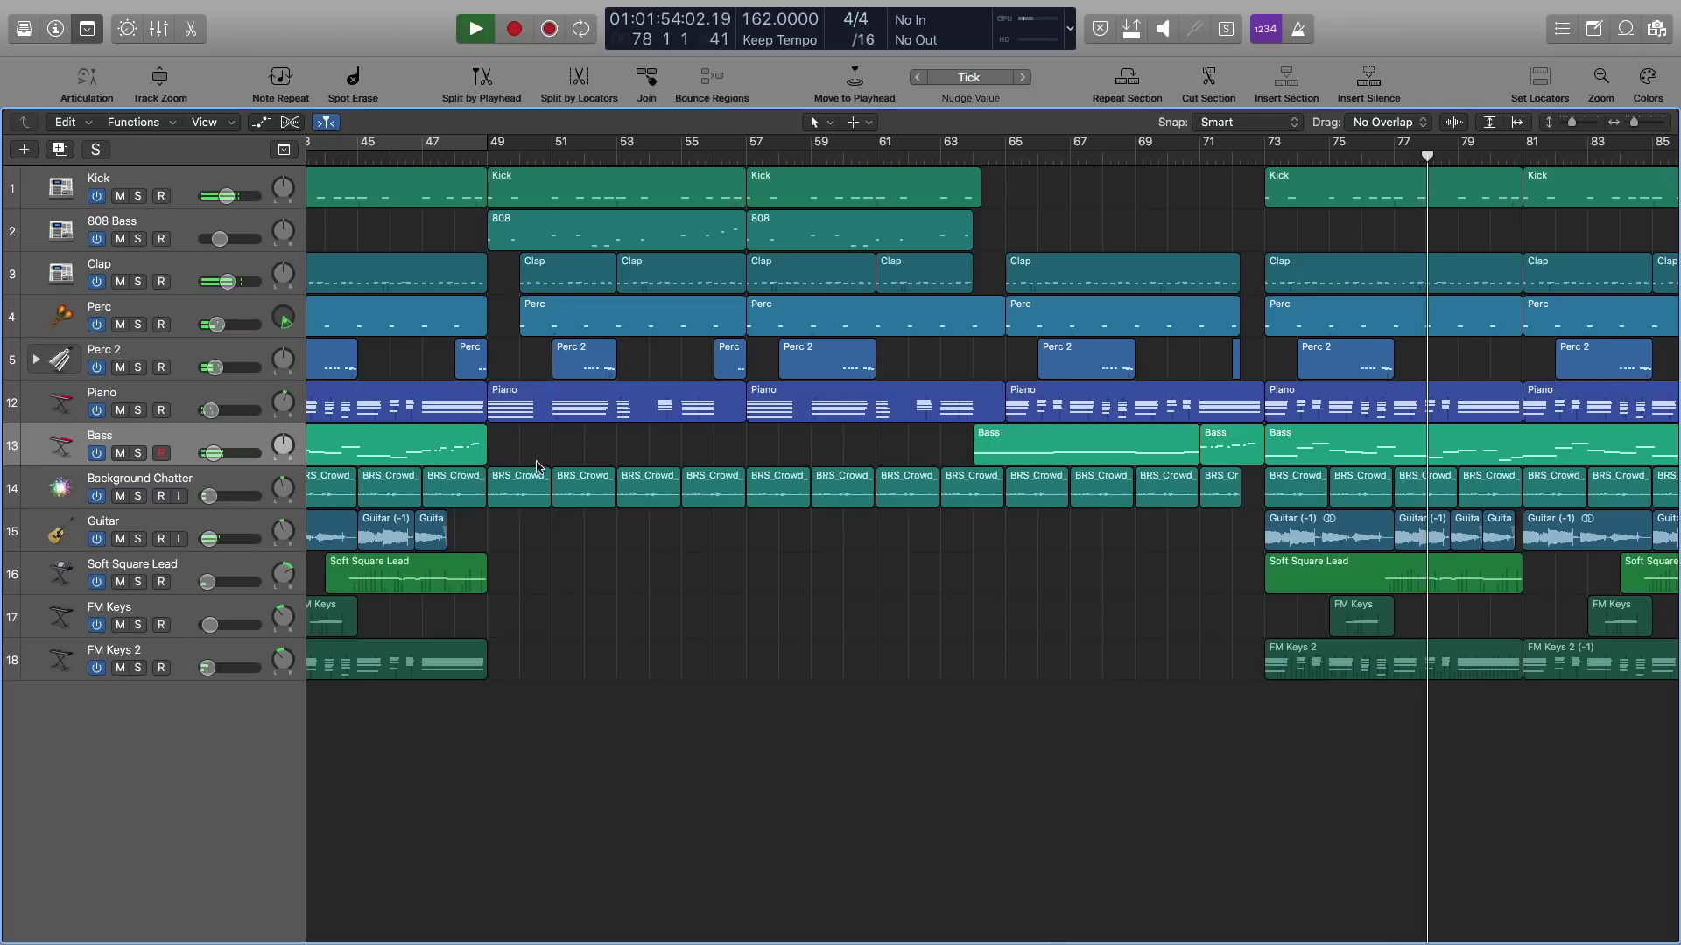